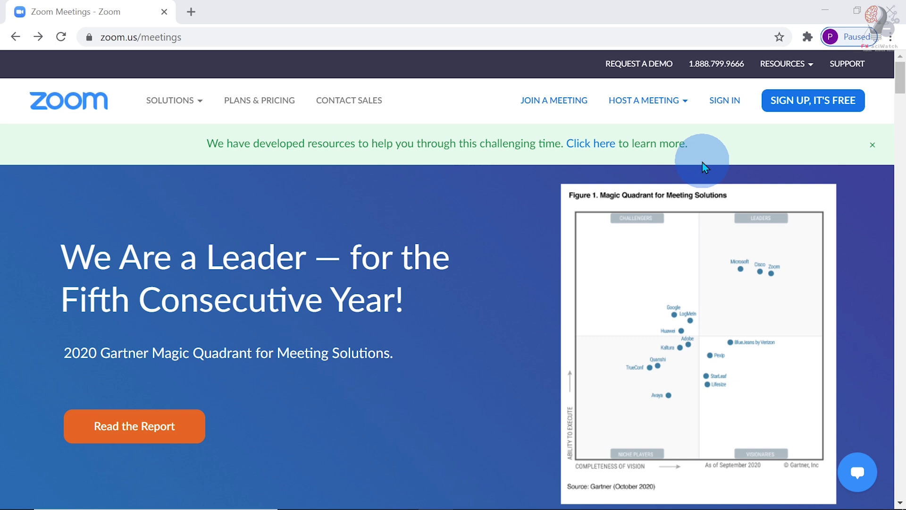
Step: Go from the Zoom meetings home page to the Sign In page
{"action": "left_click", "coordinate": [738, 109]}
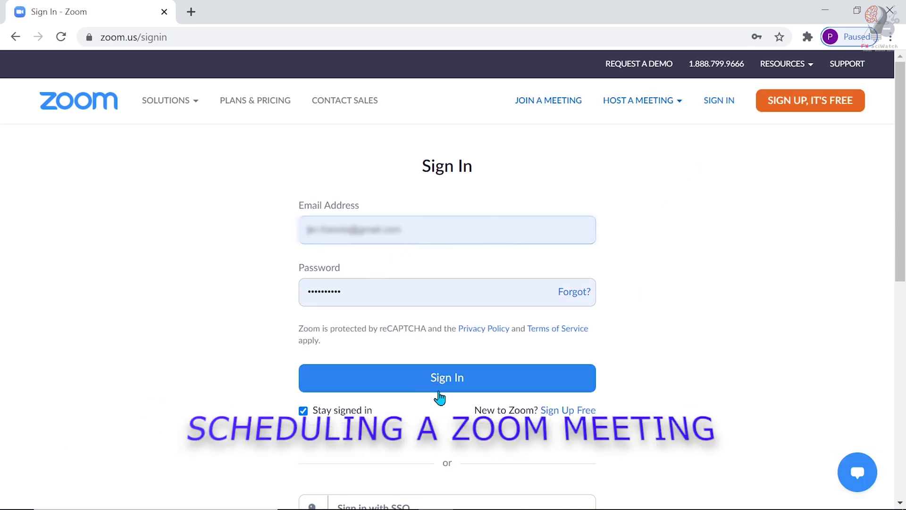
Step: Sign in to the Zoom account and view the empty Upcoming Meetings list
{"action": "left_click", "coordinate": [439, 377]}
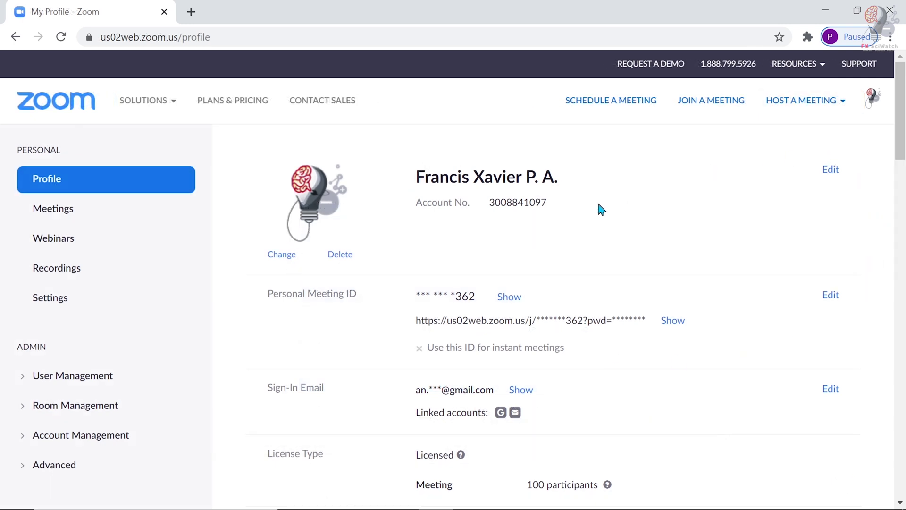
{"action": "left_click", "coordinate": [611, 99]}
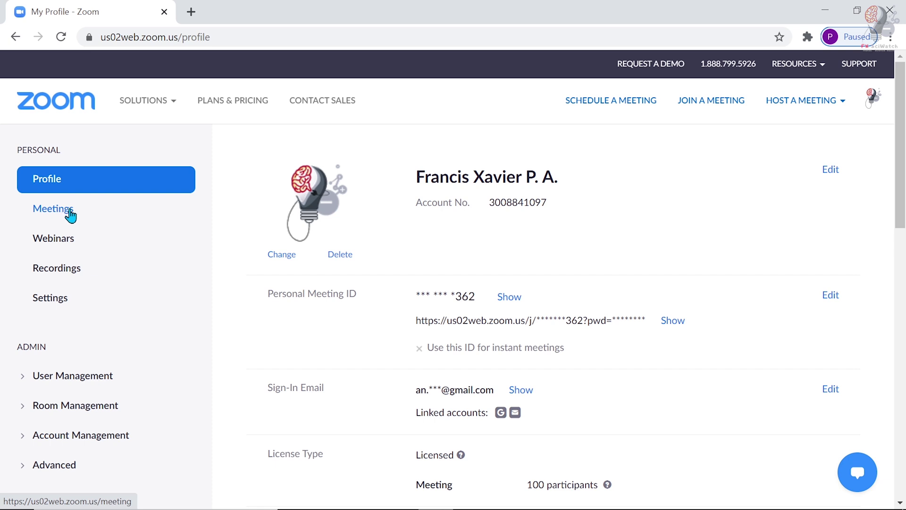
{"action": "left_click", "coordinate": [69, 212]}
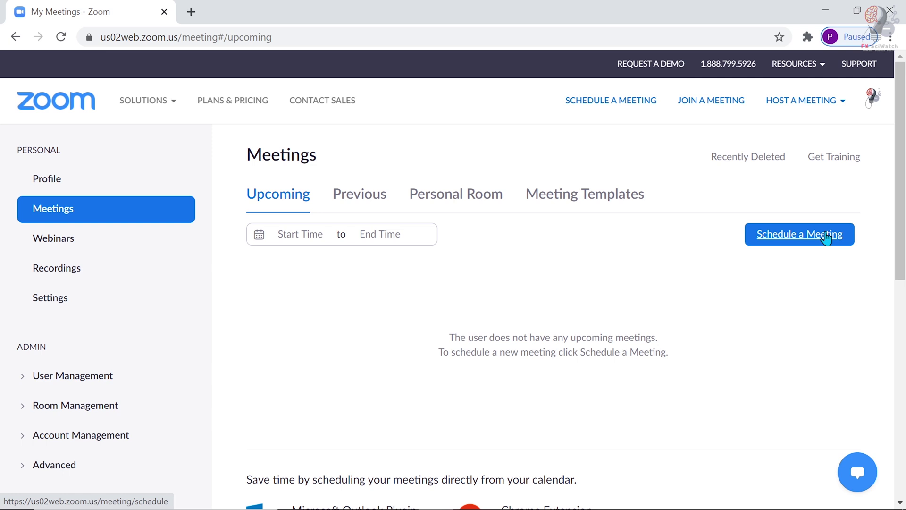
Step: Schedule a 'Physics Webinar' meeting starting at 9:30 with a 1 hr 15 min duration
{"action": "left_click", "coordinate": [787, 241]}
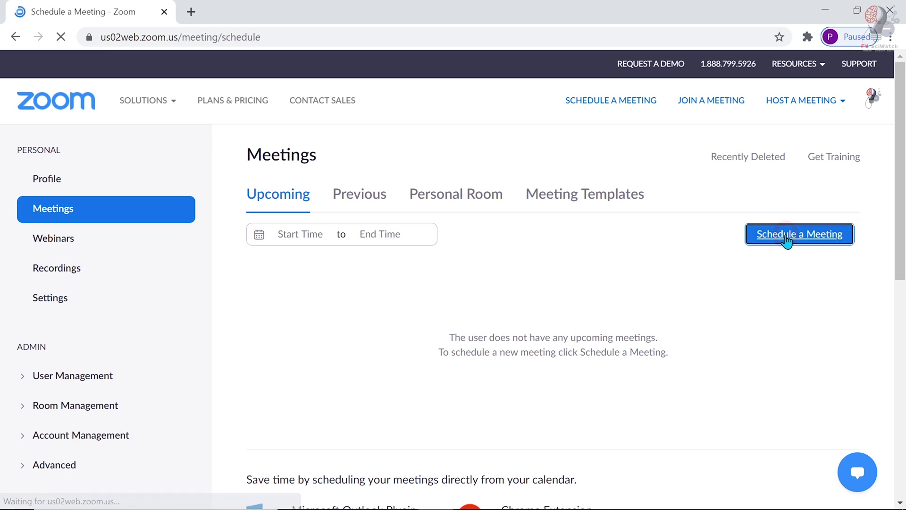
{"action": "type", "text": "Physics Webinar"}
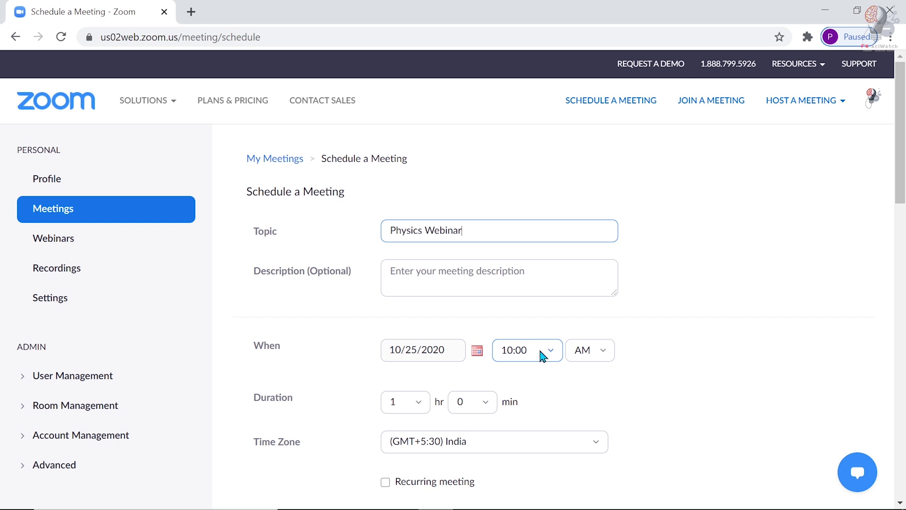
{"action": "left_click", "coordinate": [553, 355]}
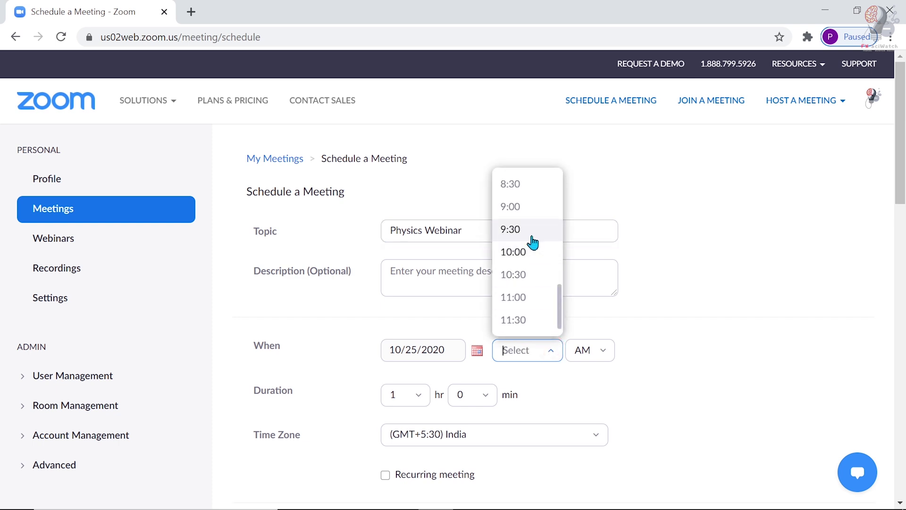
{"action": "left_click", "coordinate": [532, 240]}
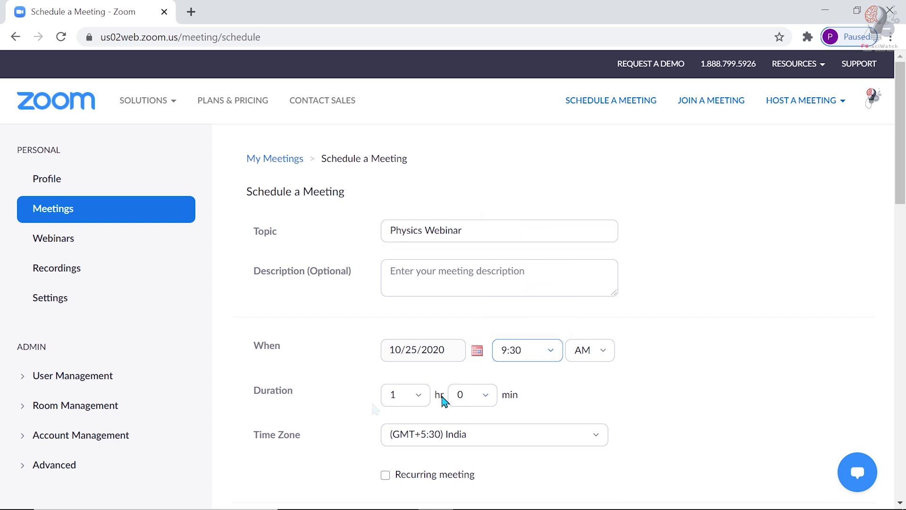
{"action": "left_click", "coordinate": [486, 401]}
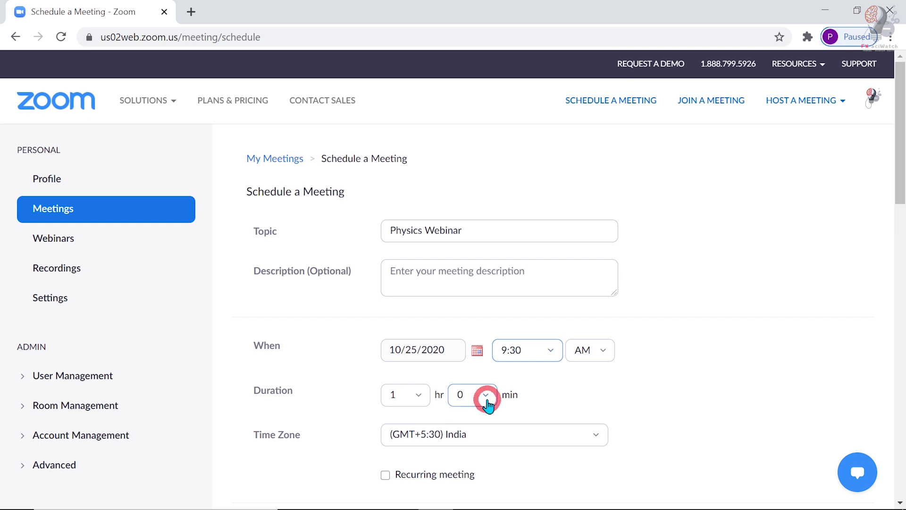
{"action": "left_click", "coordinate": [462, 324]}
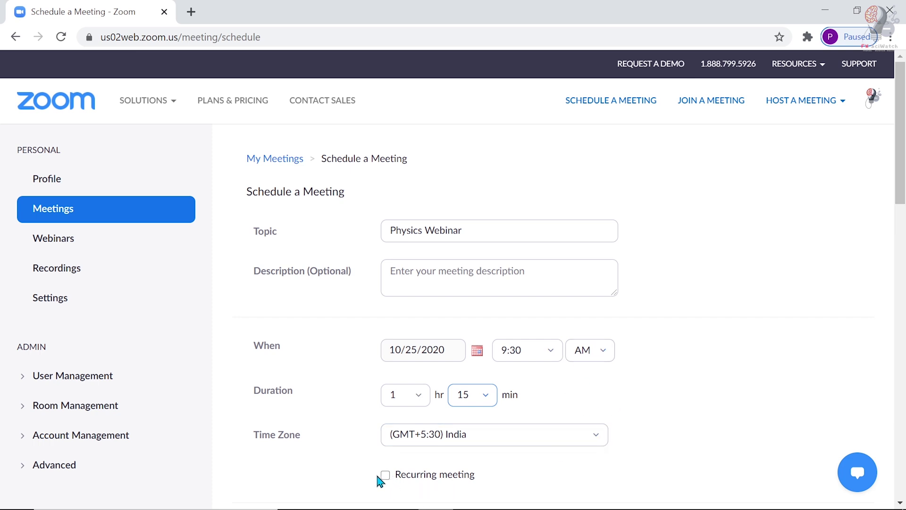
Step: Turn host and participant video off, allow joining anytime, and save the meeting
{"action": "left_click_drag", "start_coordinate": [901, 108], "coordinate": [901, 188]}
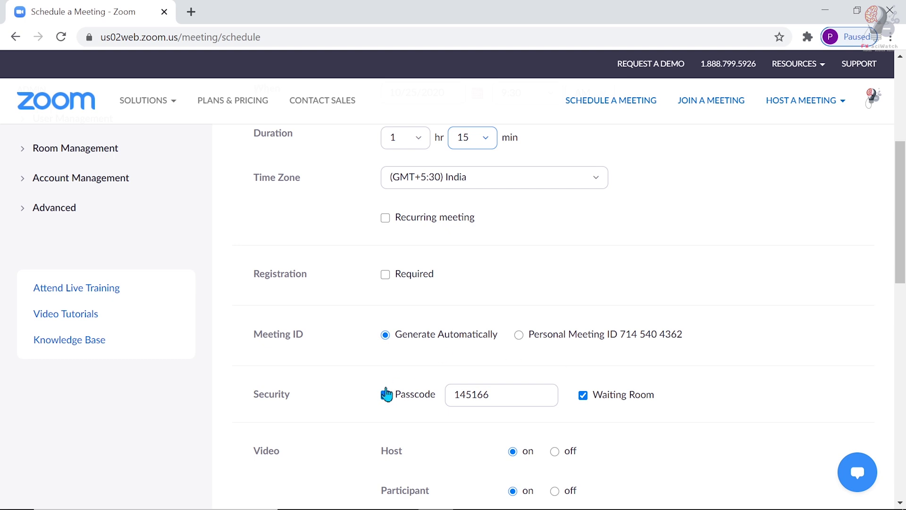
{"action": "left_click_drag", "start_coordinate": [901, 241], "coordinate": [900, 293]}
{"action": "mouse_move", "coordinate": [429, 291]}
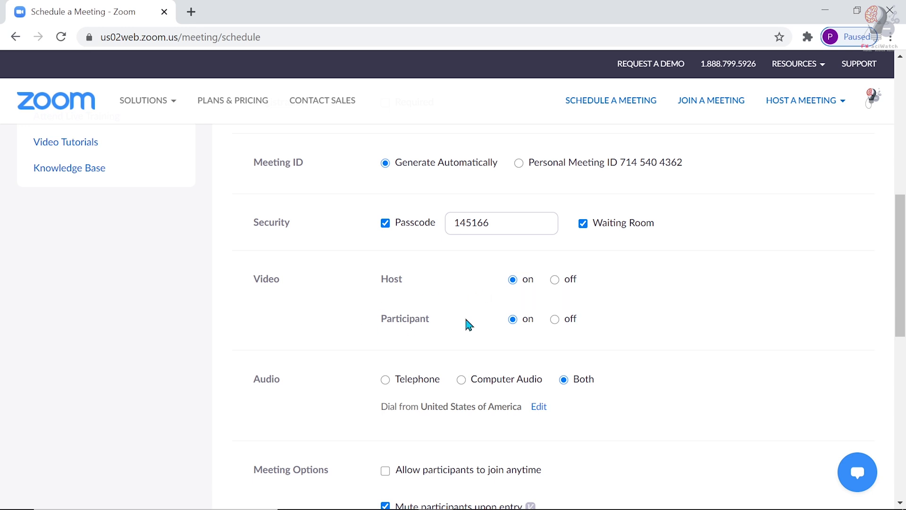
{"action": "left_click", "coordinate": [555, 280]}
{"action": "left_click", "coordinate": [555, 319]}
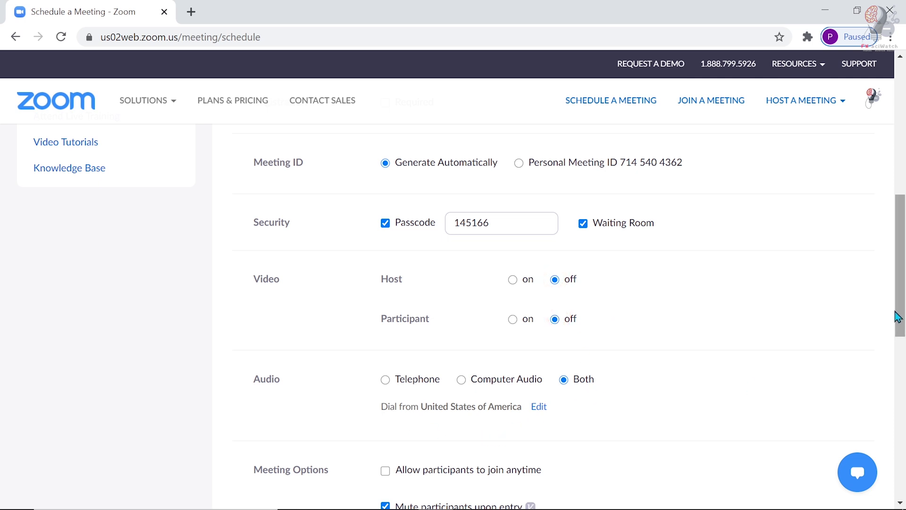
{"action": "left_click_drag", "start_coordinate": [898, 317], "coordinate": [899, 387]}
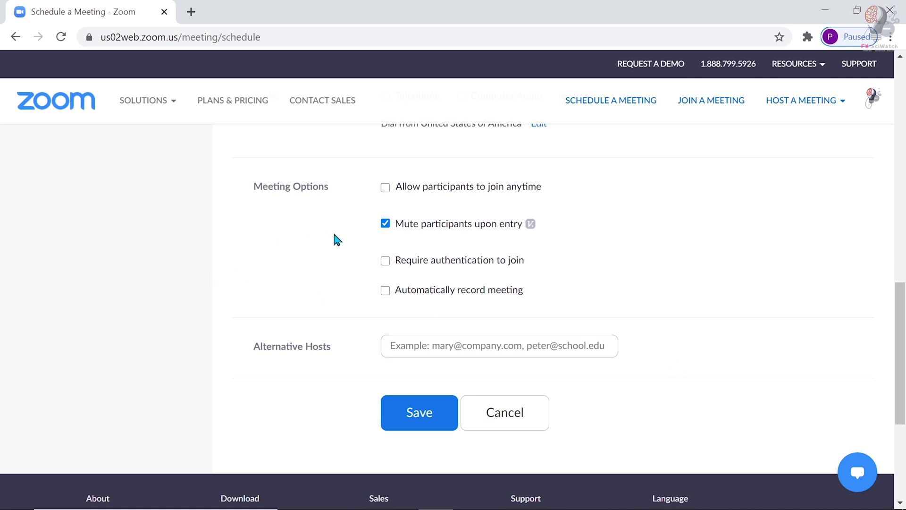
{"action": "left_click", "coordinate": [386, 188]}
{"action": "left_click", "coordinate": [427, 424]}
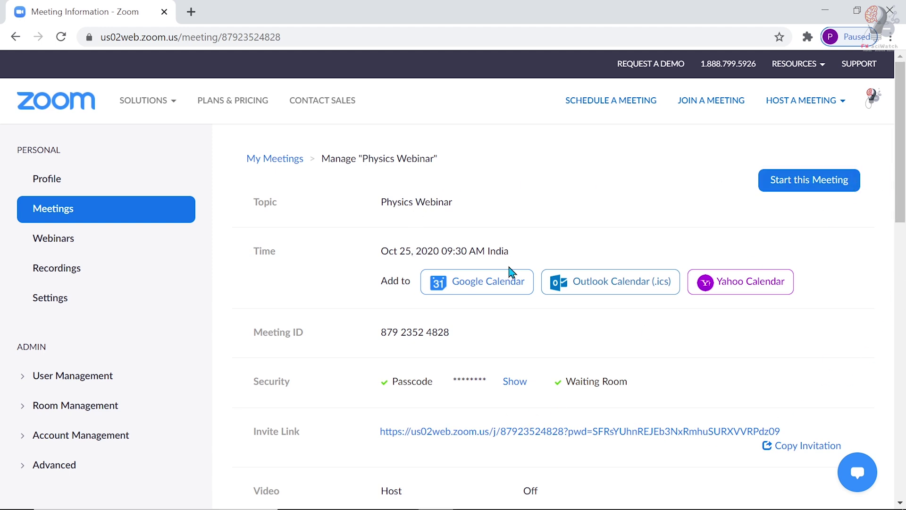
Step: Copy the full Physics Webinar invitation to the clipboard and start adding it to Google Calendar
{"action": "left_click_drag", "start_coordinate": [900, 184], "coordinate": [899, 206]}
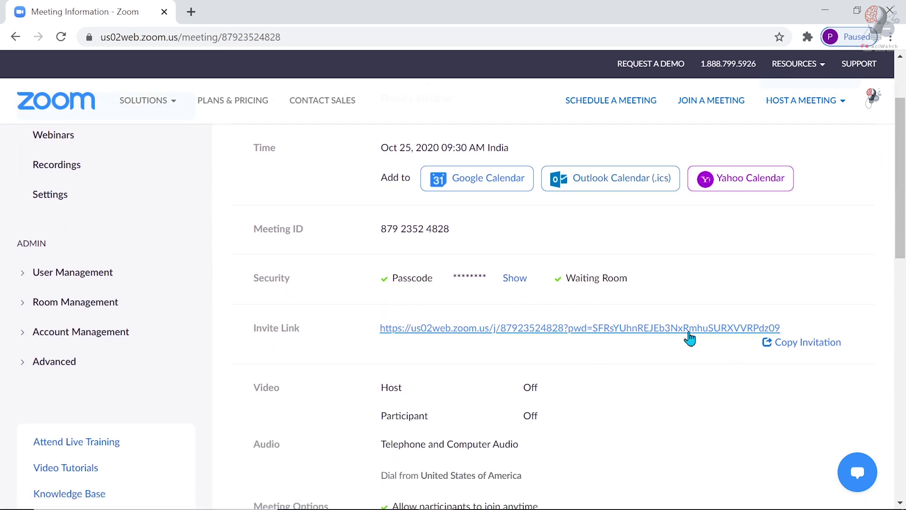
{"action": "left_click", "coordinate": [806, 345]}
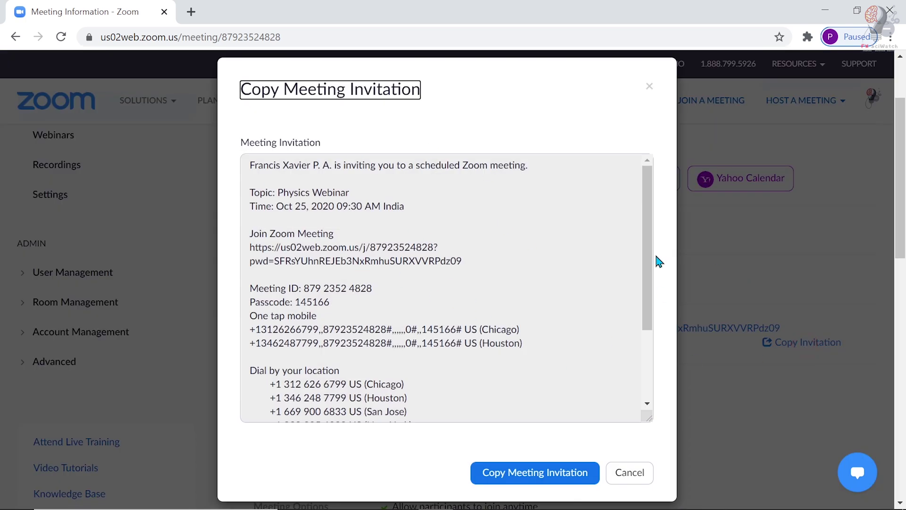
{"action": "left_click_drag", "start_coordinate": [646, 260], "coordinate": [669, 357]}
{"action": "left_click", "coordinate": [537, 478]}
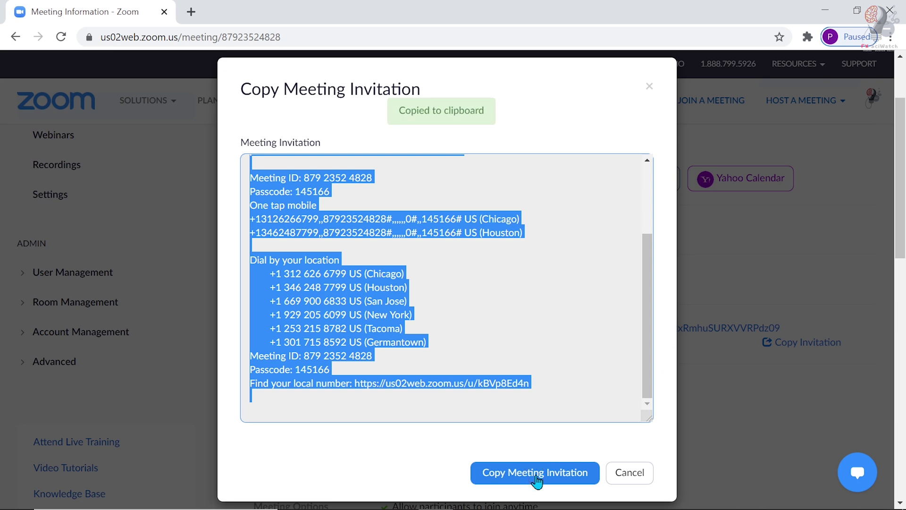
{"action": "left_click", "coordinate": [650, 86]}
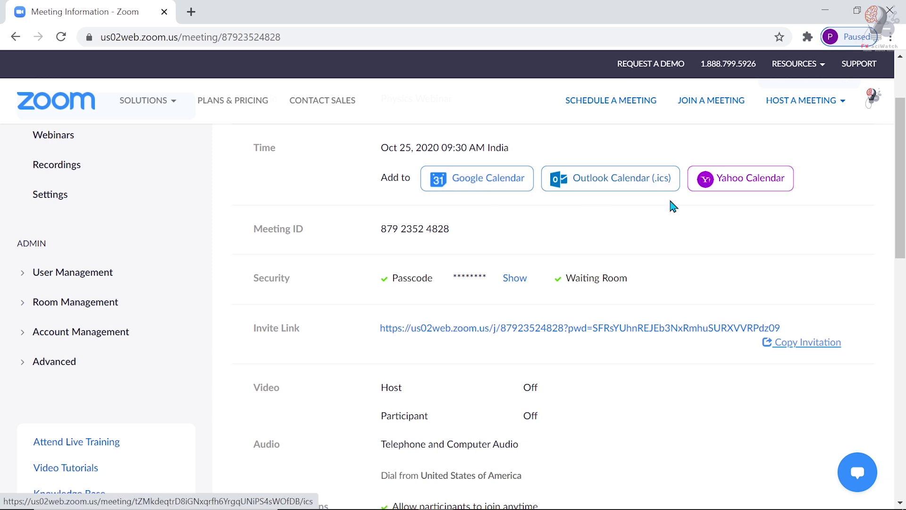
{"action": "left_click", "coordinate": [473, 181]}
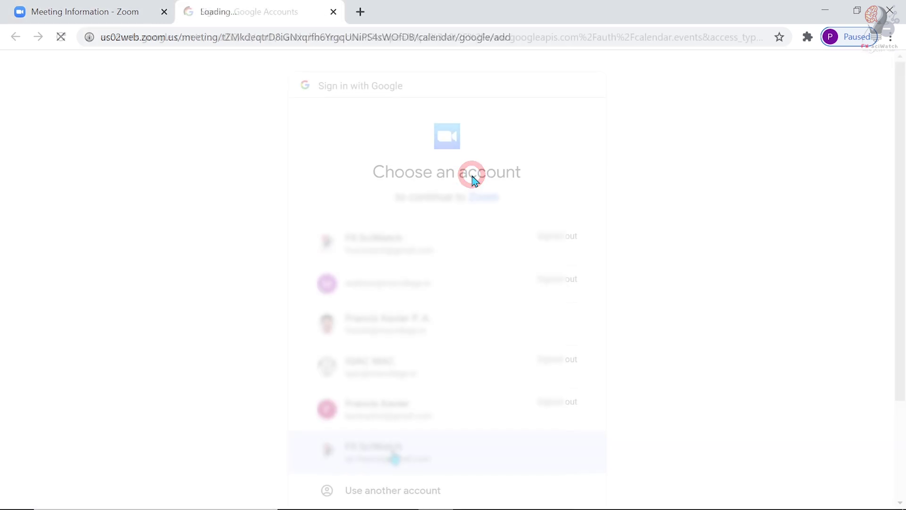
Step: Grant Zoom access to Google Calendar, set reminders to 10 minutes, and review the invitation text
{"action": "left_click", "coordinate": [393, 452]}
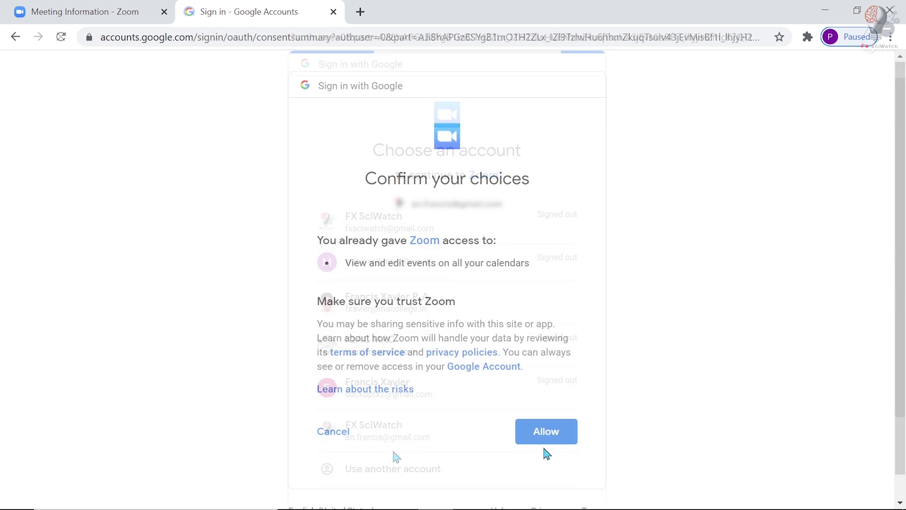
{"action": "left_click", "coordinate": [547, 437]}
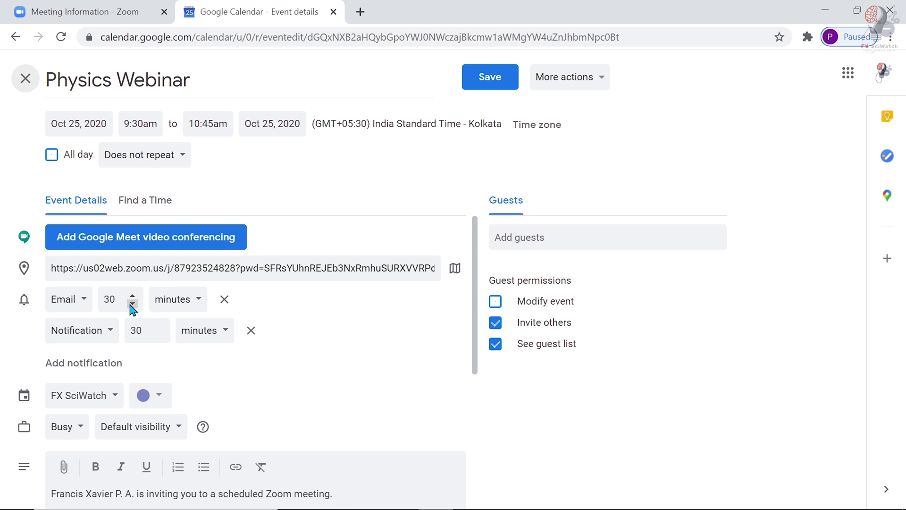
{"action": "double_click", "coordinate": [108, 299]}
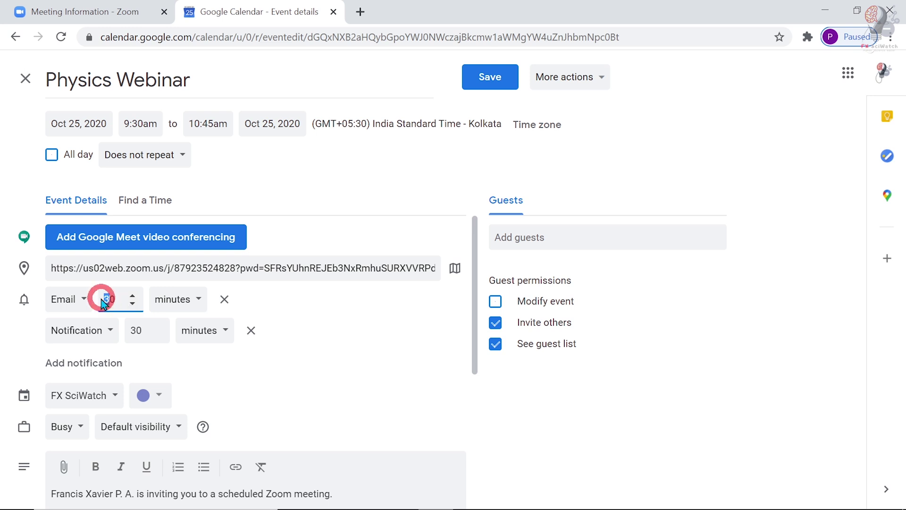
{"action": "type", "text": "10"}
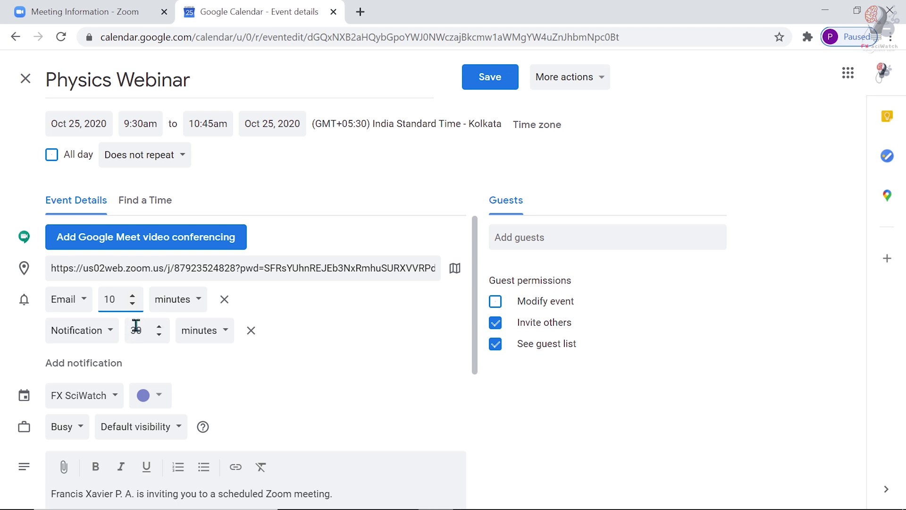
{"action": "double_click", "coordinate": [135, 332]}
{"action": "scroll", "coordinate": [371, 332], "scroll_direction": "down", "scroll_amount": 5}
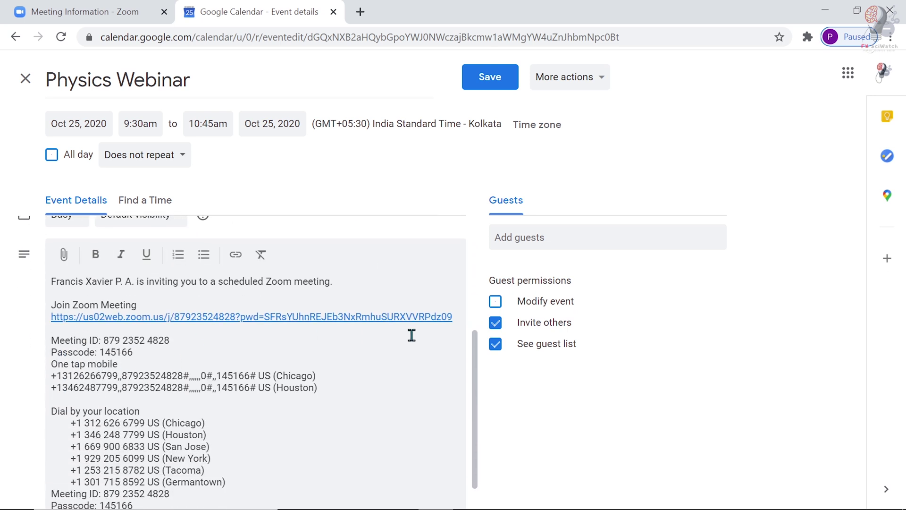
{"action": "scroll", "coordinate": [284, 382], "scroll_direction": "down", "scroll_amount": 1}
{"action": "scroll", "coordinate": [235, 437], "scroll_direction": "up", "scroll_amount": 3}
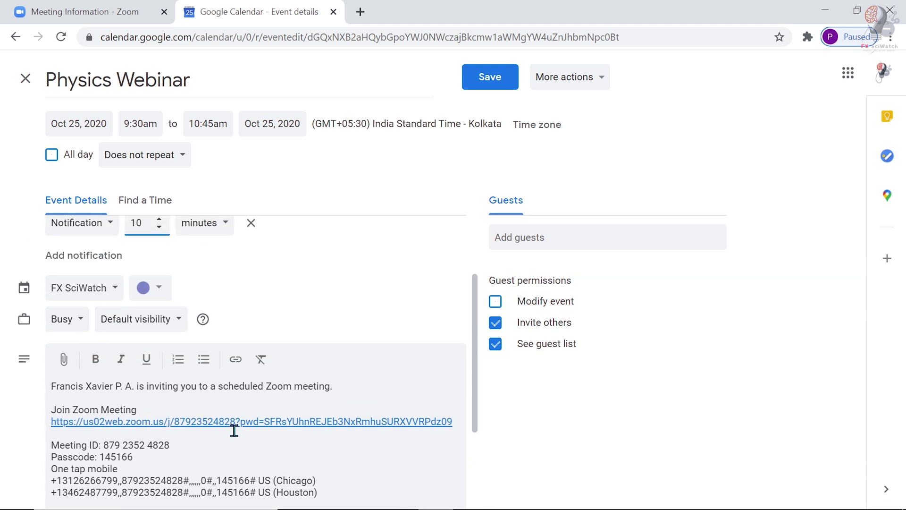
{"action": "scroll", "coordinate": [234, 430], "scroll_direction": "up", "scroll_amount": 3}
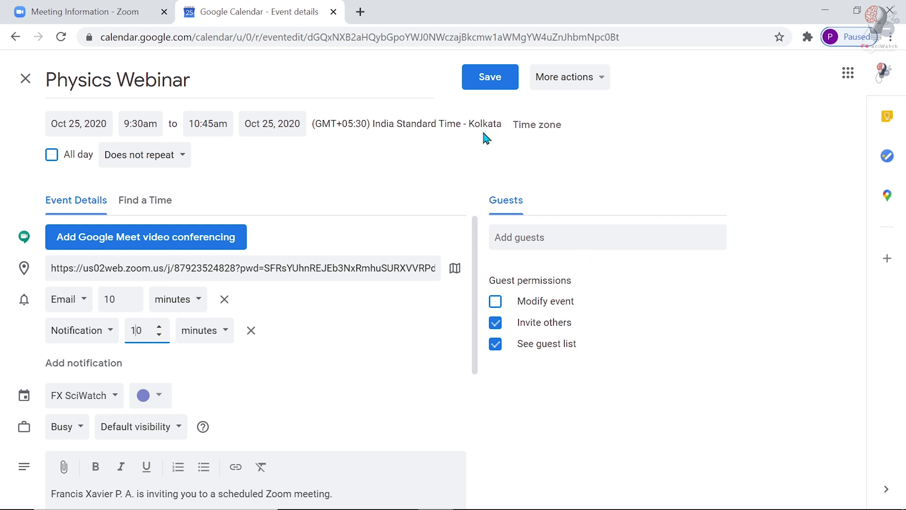
Step: Add three guests to the Physics Webinar event, save it, and email them invitations
{"action": "left_click", "coordinate": [535, 236]}
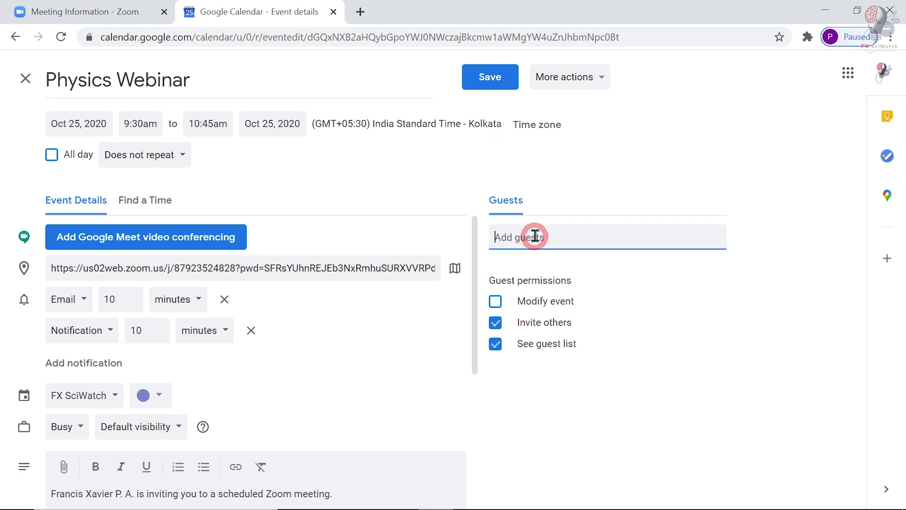
{"action": "type", "text": "fran"}
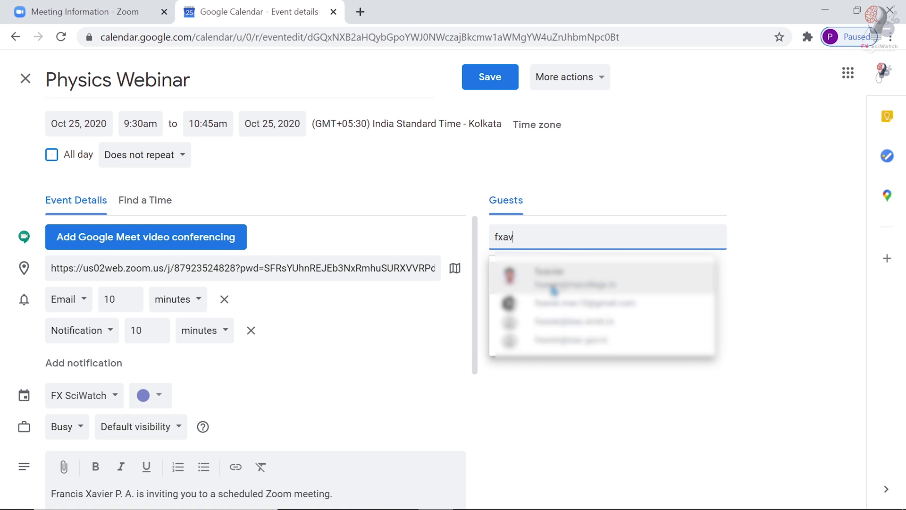
{"action": "left_click", "coordinate": [552, 286]}
{"action": "type", "text": "fx"}
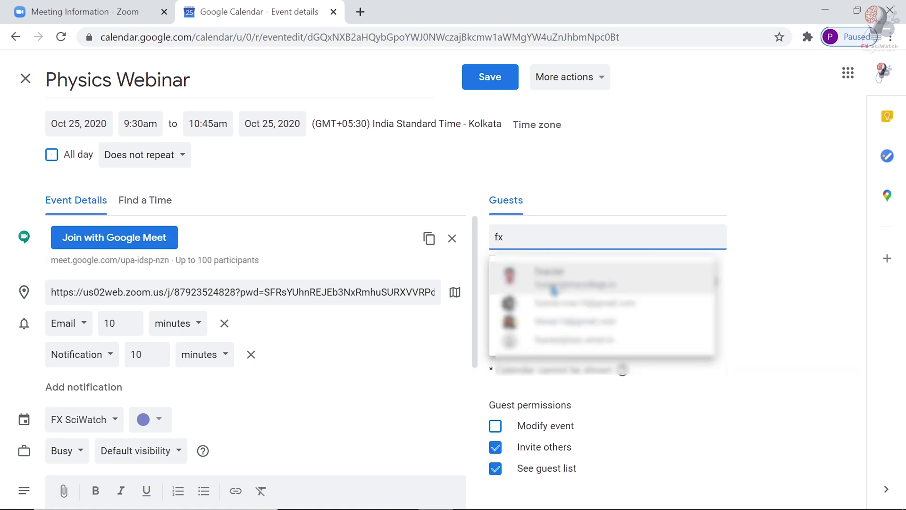
{"action": "type", "text": "mac"}
{"action": "left_click", "coordinate": [555, 268]}
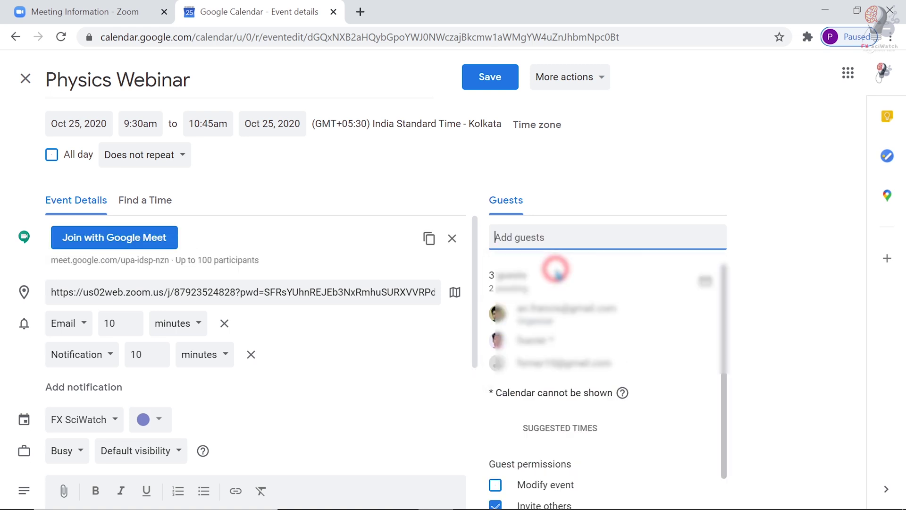
{"action": "left_click", "coordinate": [492, 83]}
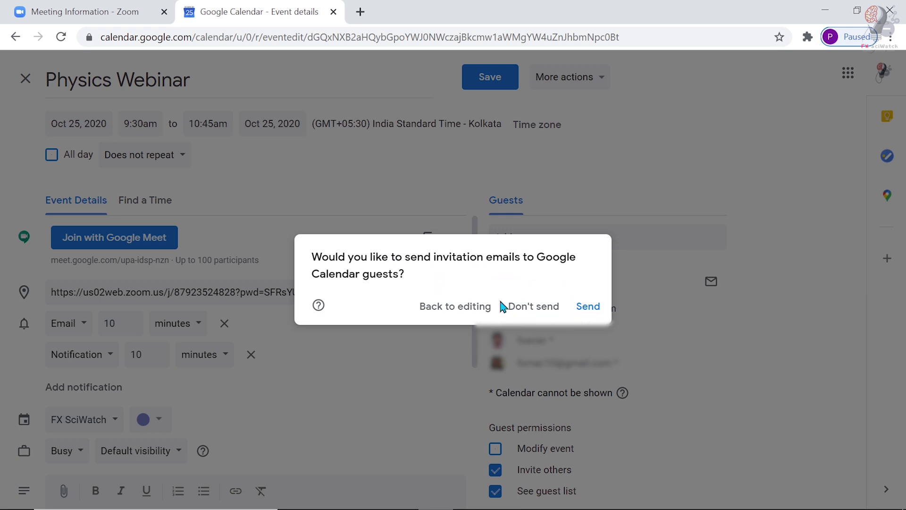
{"action": "left_click", "coordinate": [590, 320]}
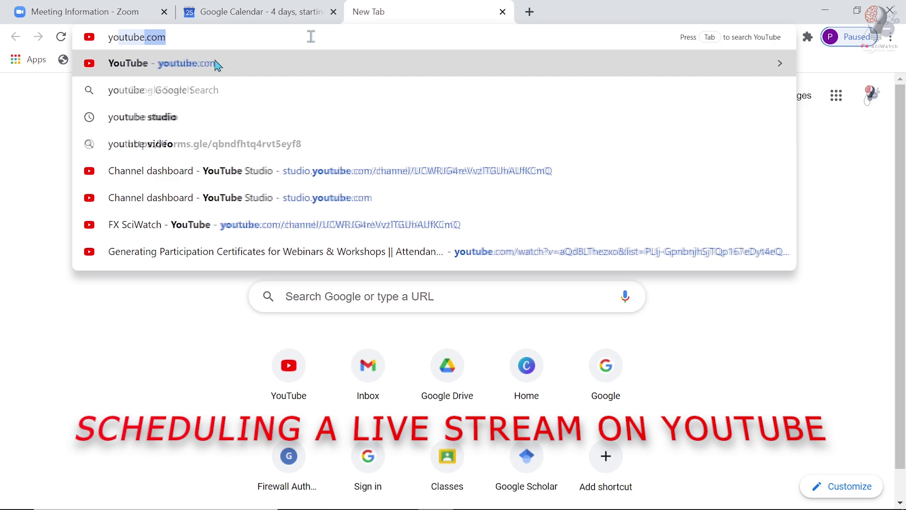
Step: Open YouTube Studio from the YouTube account menu and reach the live streaming Manage page
{"action": "left_click", "coordinate": [217, 64]}
{"action": "left_click", "coordinate": [862, 75]}
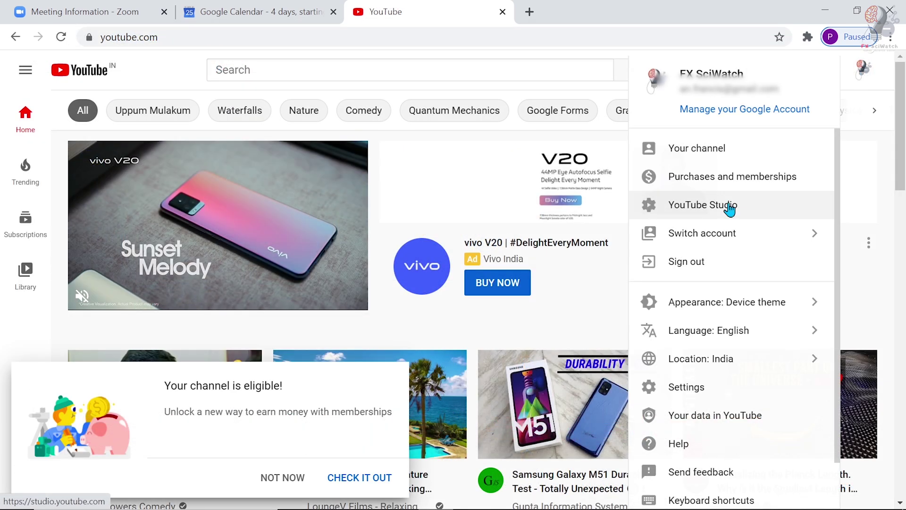
{"action": "left_click", "coordinate": [731, 207]}
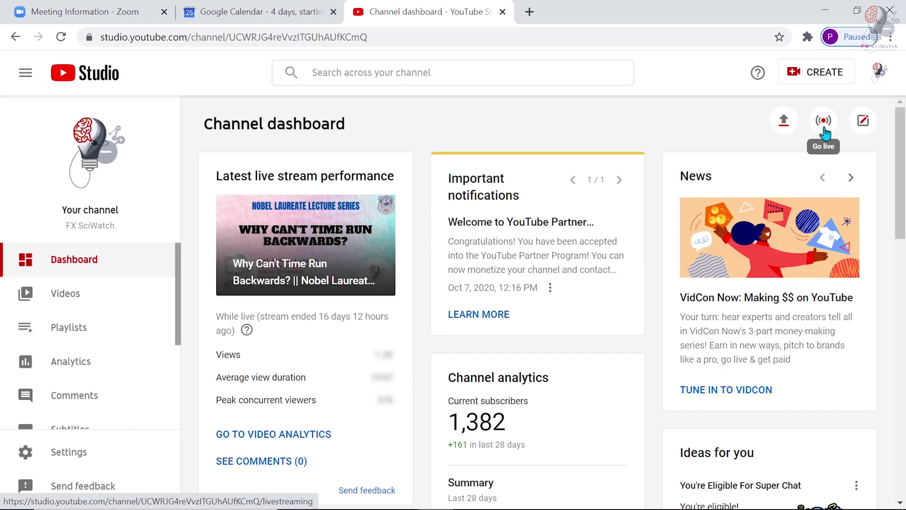
{"action": "left_click", "coordinate": [825, 133]}
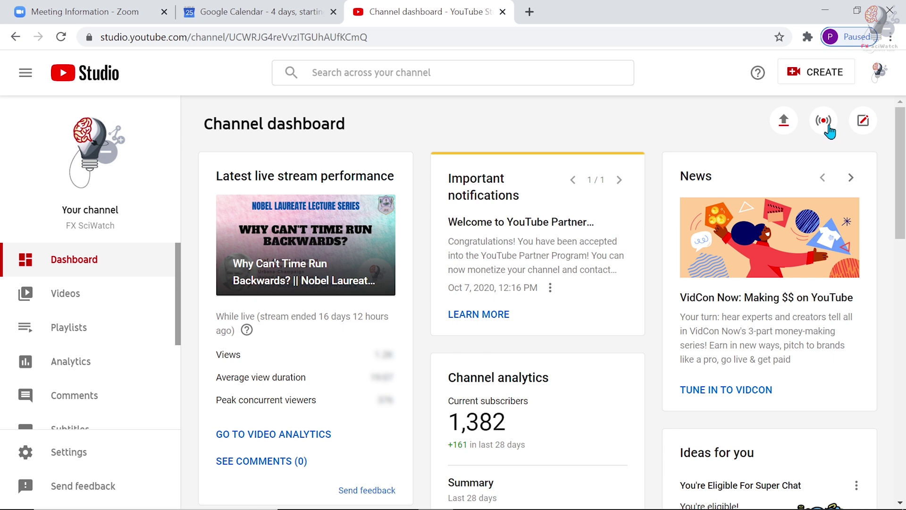
{"action": "left_click", "coordinate": [825, 72]}
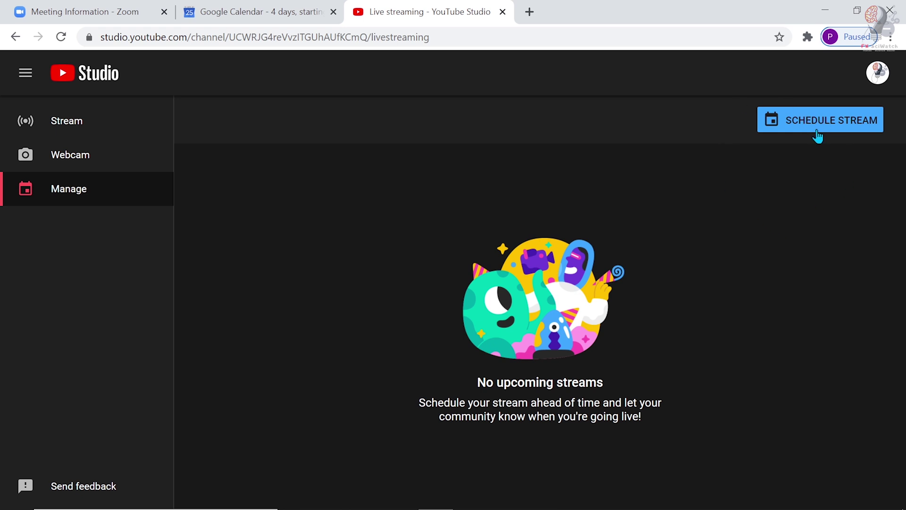
Step: Create a new scheduled stream titled 'Physics Webinar' with Unlisted visibility
{"action": "left_click", "coordinate": [820, 124]}
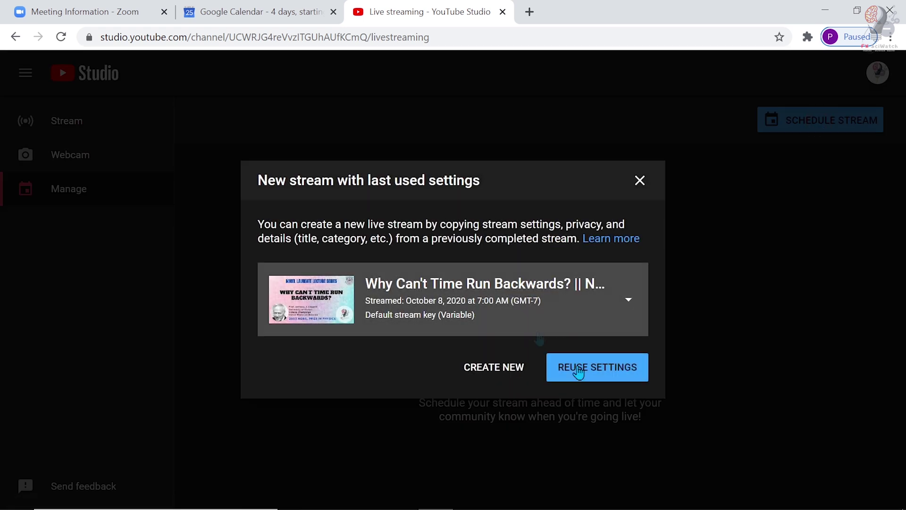
{"action": "left_click", "coordinate": [489, 371]}
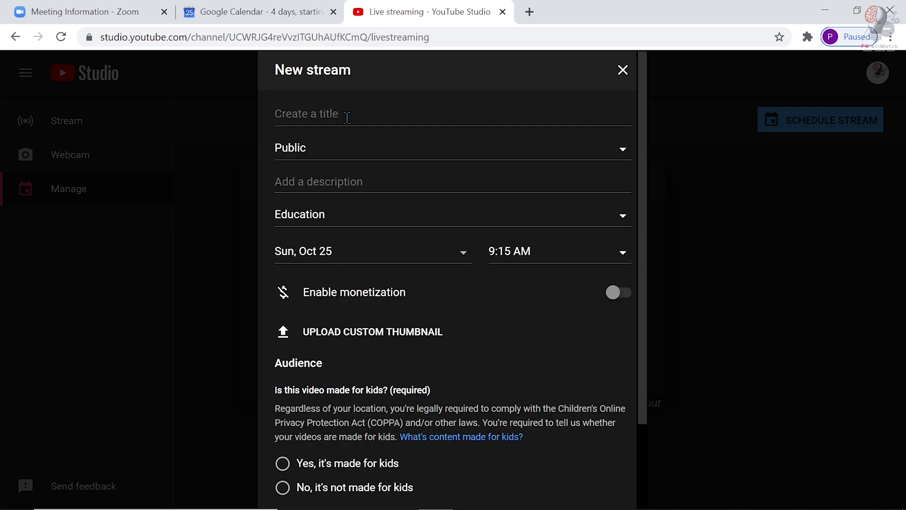
{"action": "left_click", "coordinate": [346, 117]}
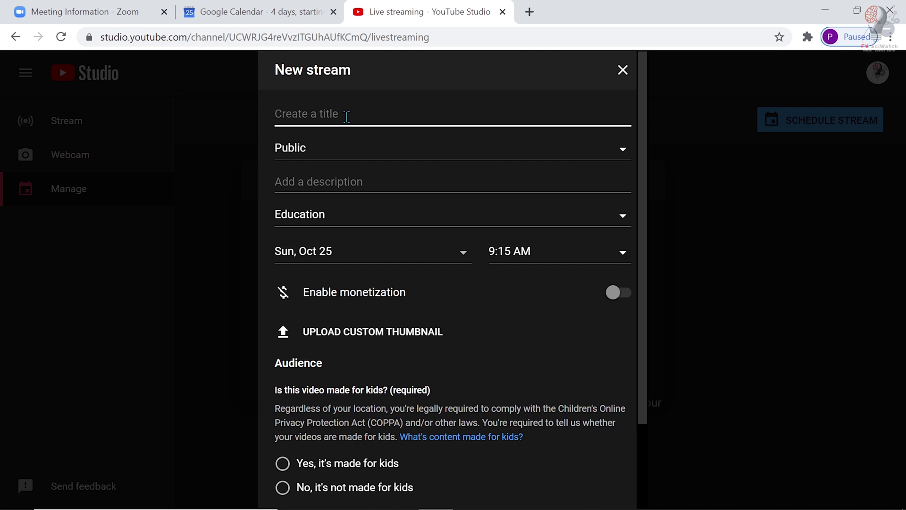
{"action": "type", "text": "Physics Webinar"}
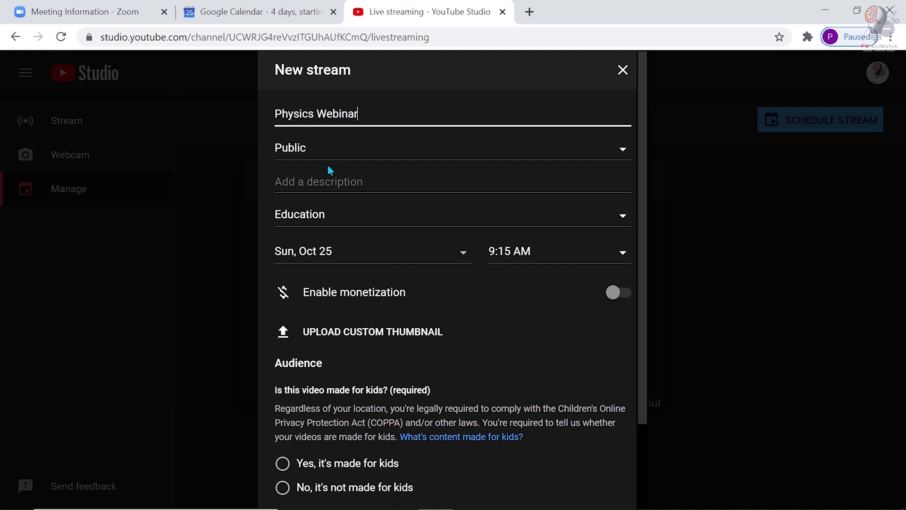
{"action": "left_click", "coordinate": [419, 158]}
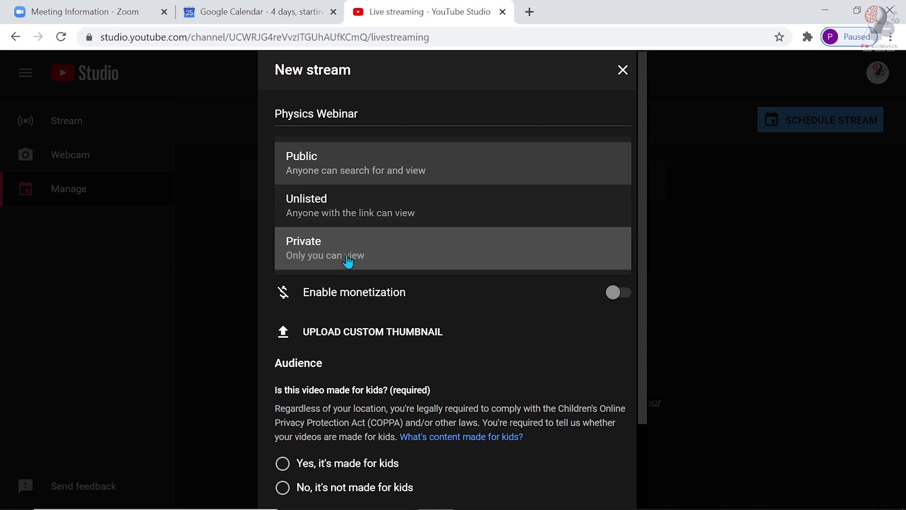
{"action": "left_click", "coordinate": [327, 217]}
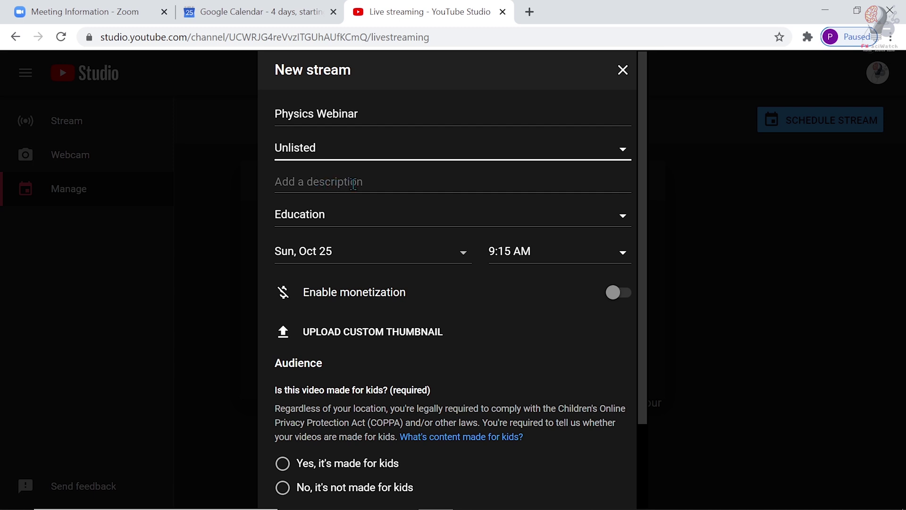
{"action": "left_click", "coordinate": [452, 211]}
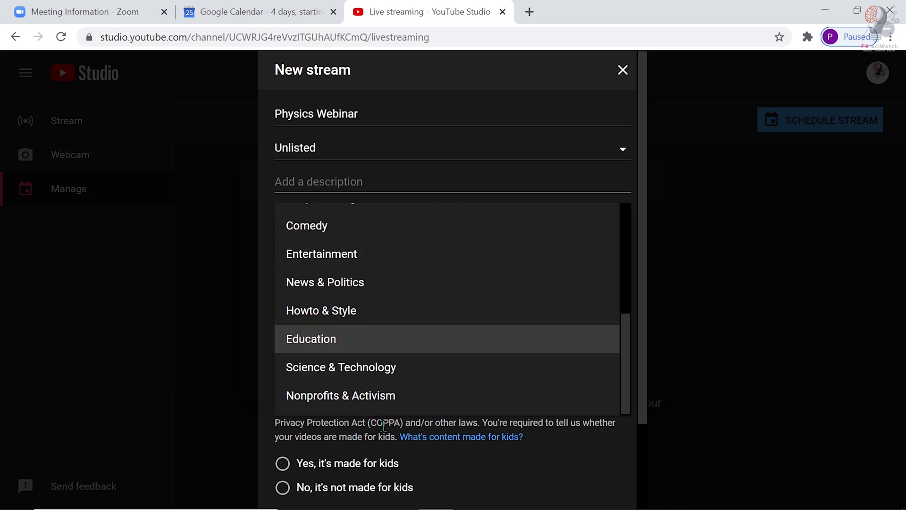
Step: Keep the Education category, set the start to 9:30 AM, and mark it not made for kids
{"action": "left_click", "coordinate": [314, 346]}
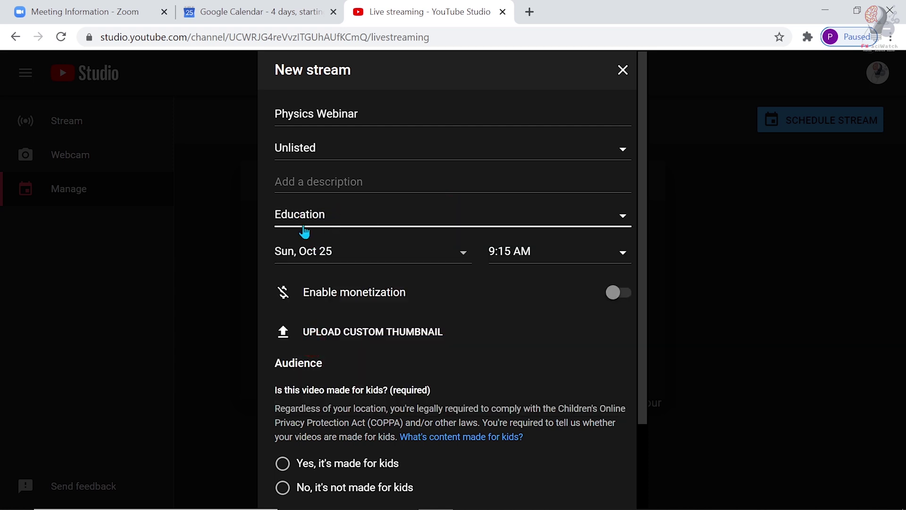
{"action": "left_click", "coordinate": [556, 259]}
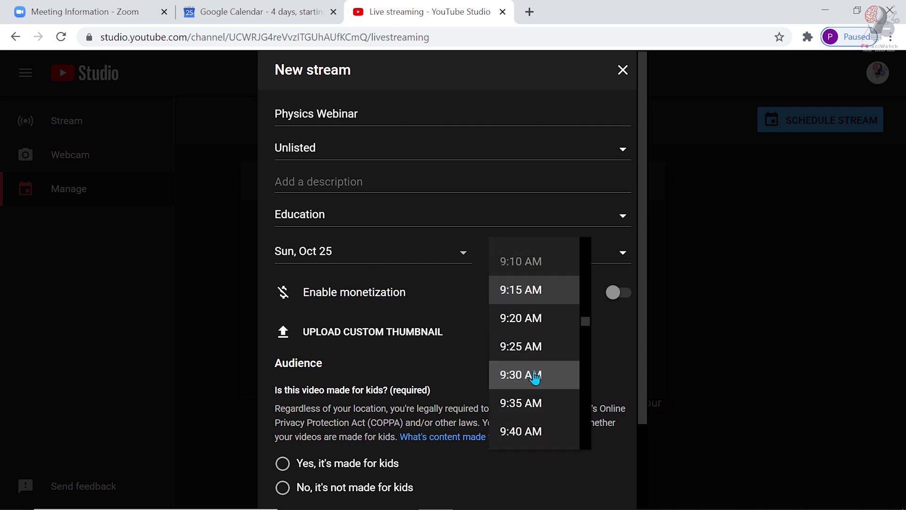
{"action": "left_click", "coordinate": [535, 375]}
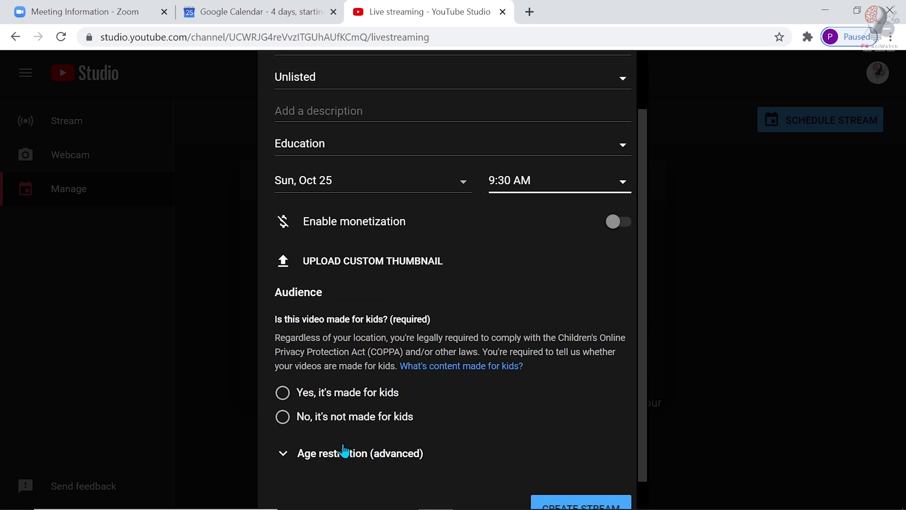
{"action": "left_click", "coordinate": [283, 418]}
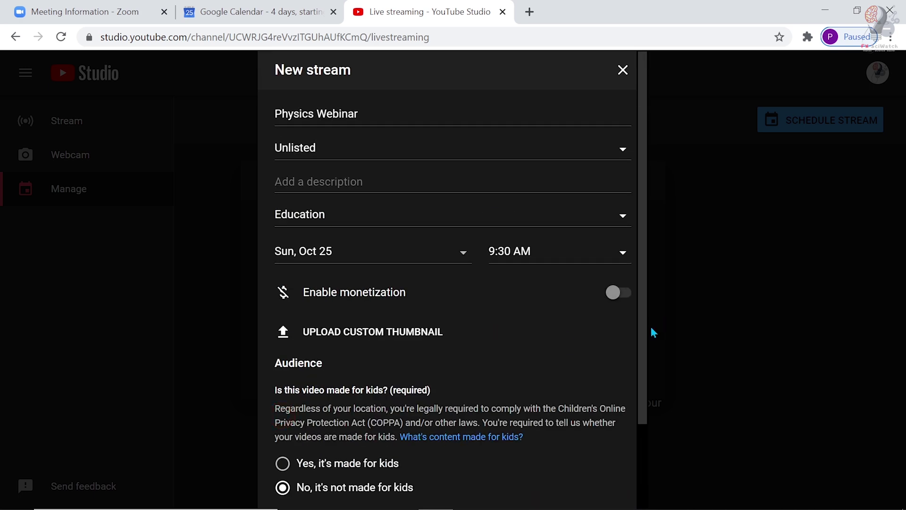
Step: Leave the stream without age restriction and create the Physics Webinar stream
{"action": "left_click_drag", "start_coordinate": [642, 319], "coordinate": [650, 406]}
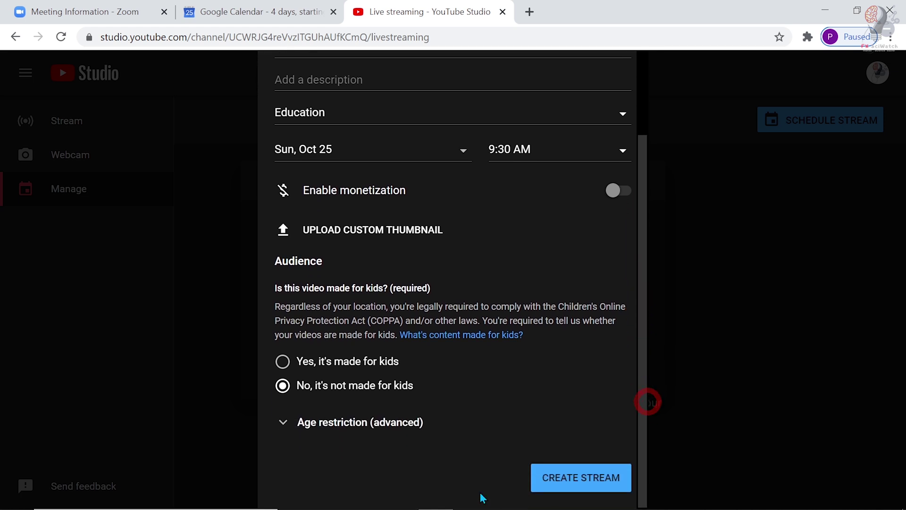
{"action": "left_click", "coordinate": [284, 425]}
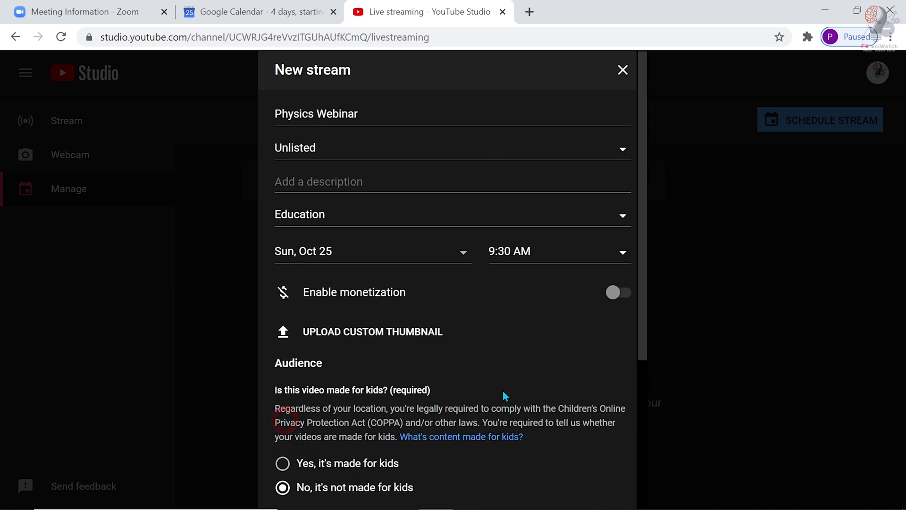
{"action": "scroll", "coordinate": [506, 396], "scroll_direction": "down", "scroll_amount": 5}
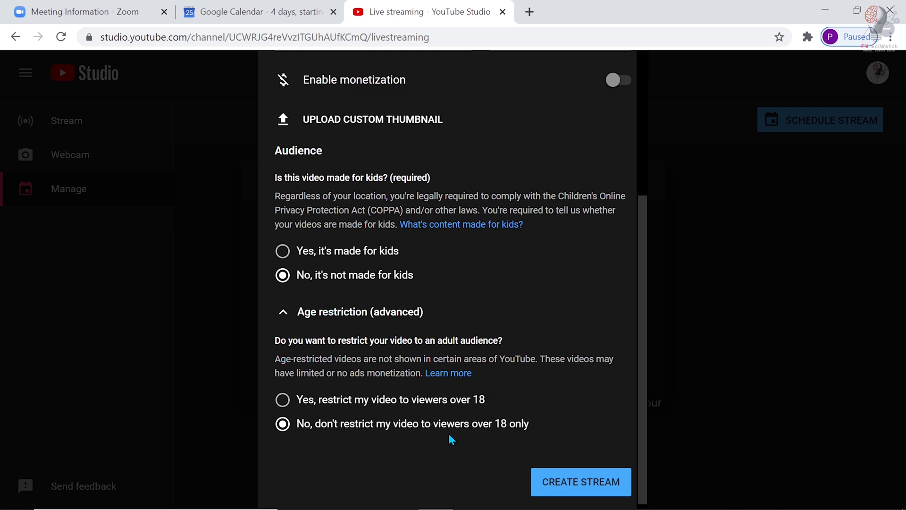
{"action": "left_click", "coordinate": [580, 487]}
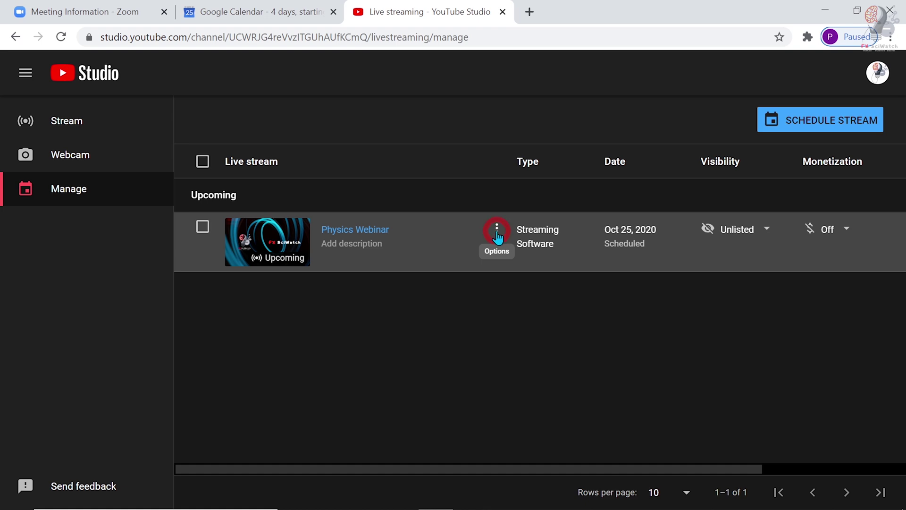
{"action": "left_click", "coordinate": [498, 236]}
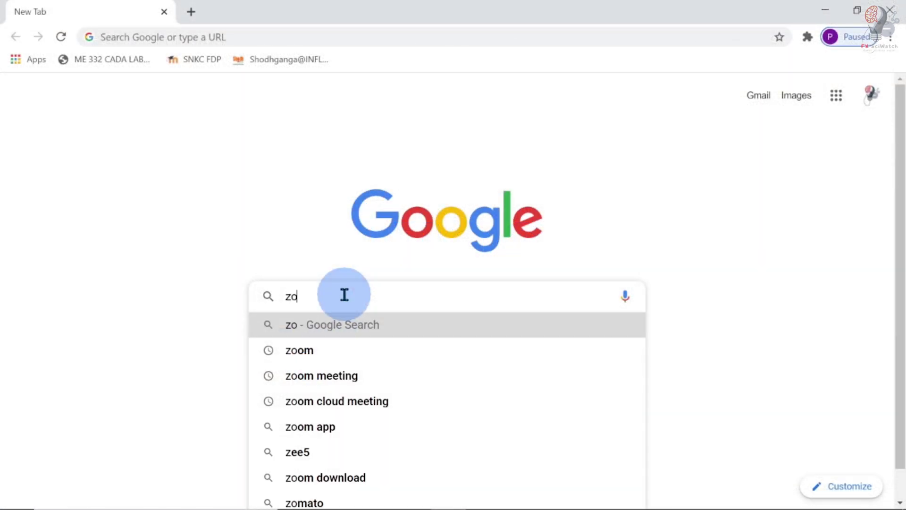
Step: Search Google for 'zoom meeting' and download the Zoom Client for Meetings installer from Download Center
{"action": "type", "text": "m meeting"}
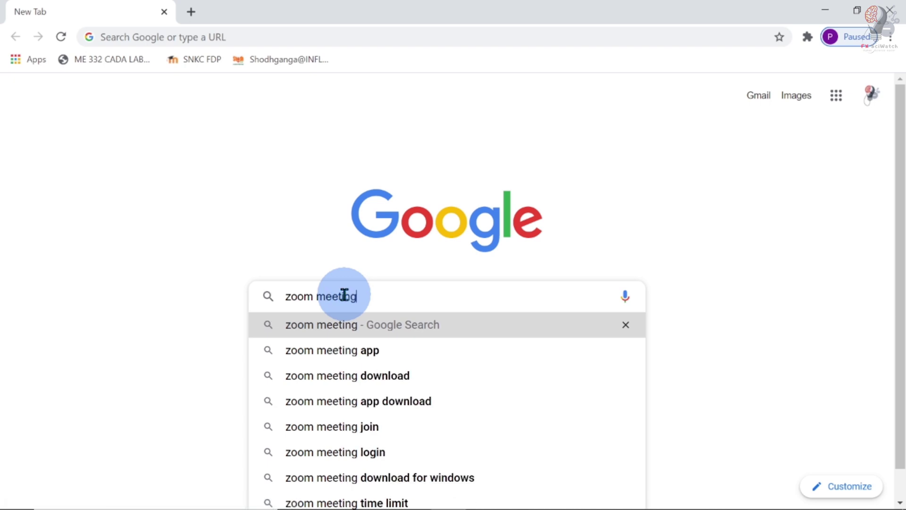
{"action": "left_click", "coordinate": [358, 351]}
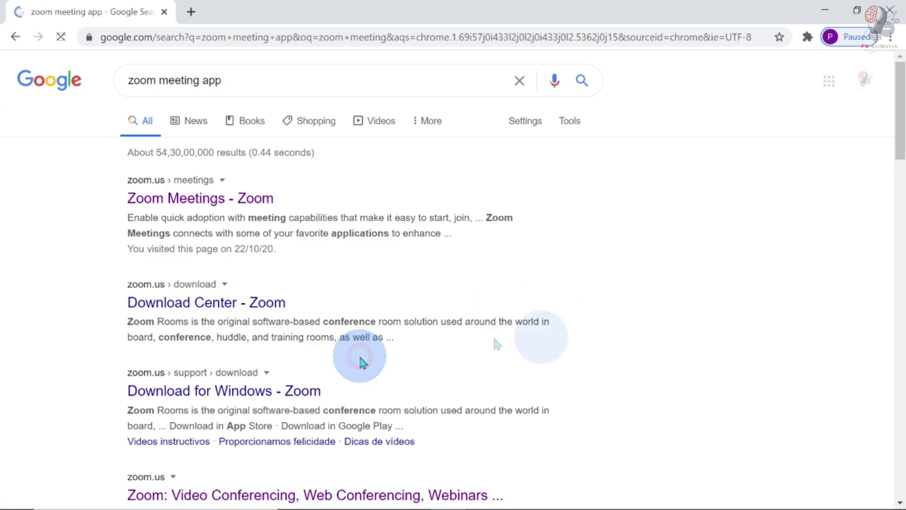
{"action": "left_click", "coordinate": [215, 312]}
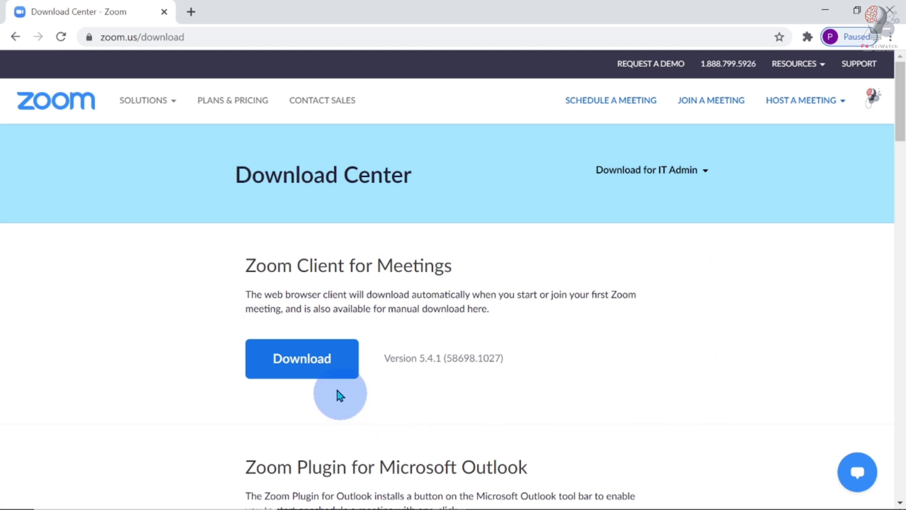
{"action": "left_click", "coordinate": [308, 364]}
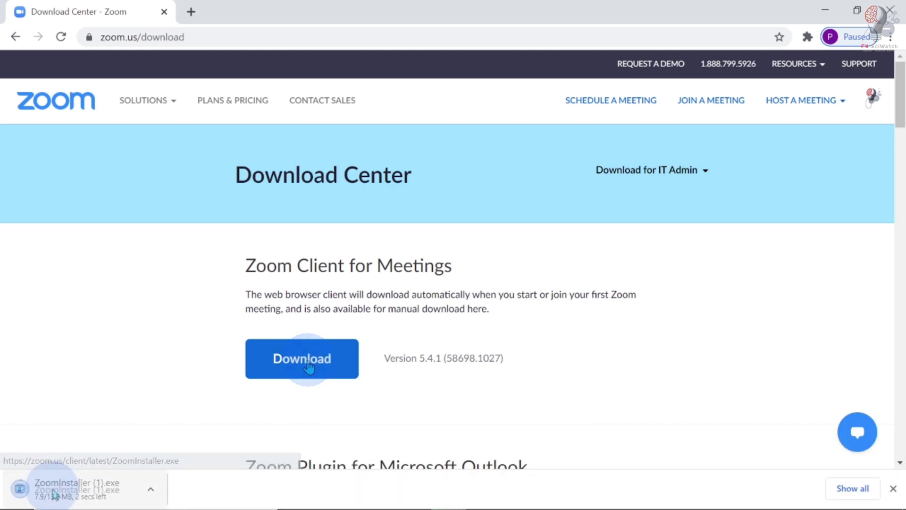
{"action": "left_click", "coordinate": [139, 495]}
{"action": "left_click", "coordinate": [151, 489]}
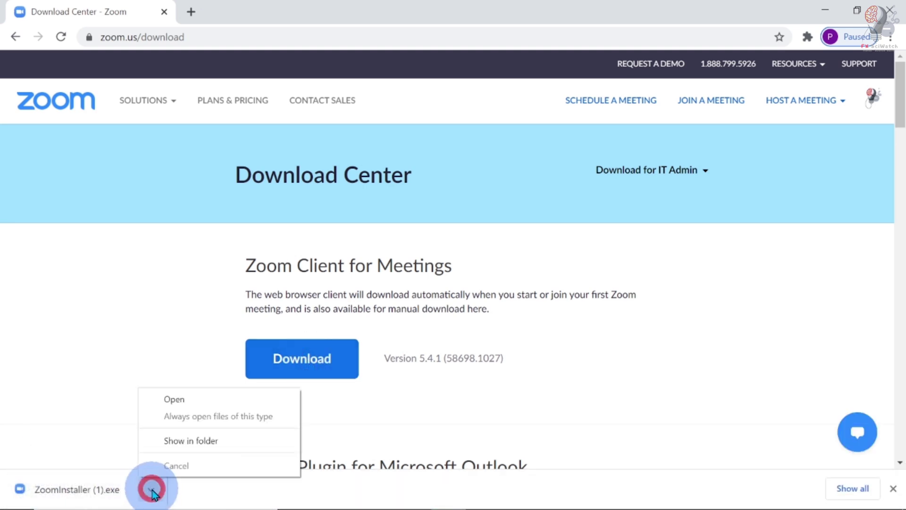
Step: Run the downloaded ZoomInstaller and launch the installed Zoom app
{"action": "left_click", "coordinate": [214, 439]}
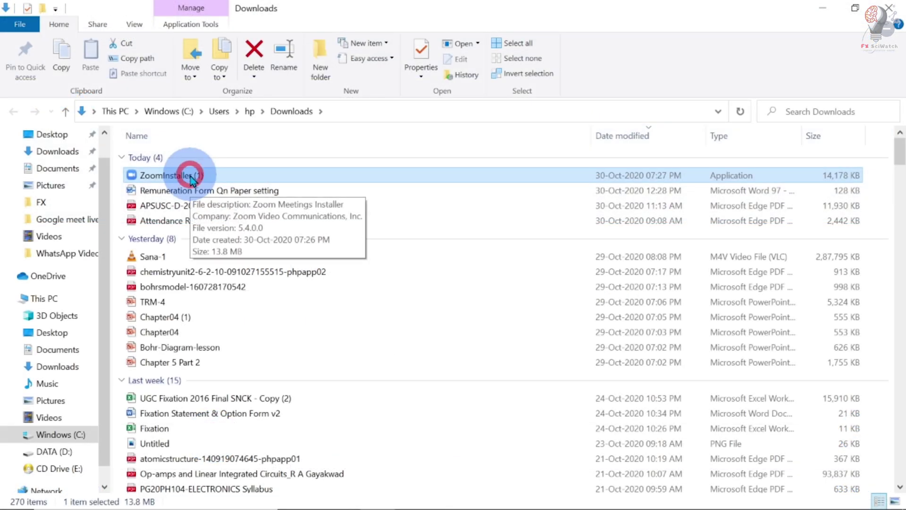
{"action": "double_click", "coordinate": [191, 177]}
{"action": "type", "text": "zoom"}
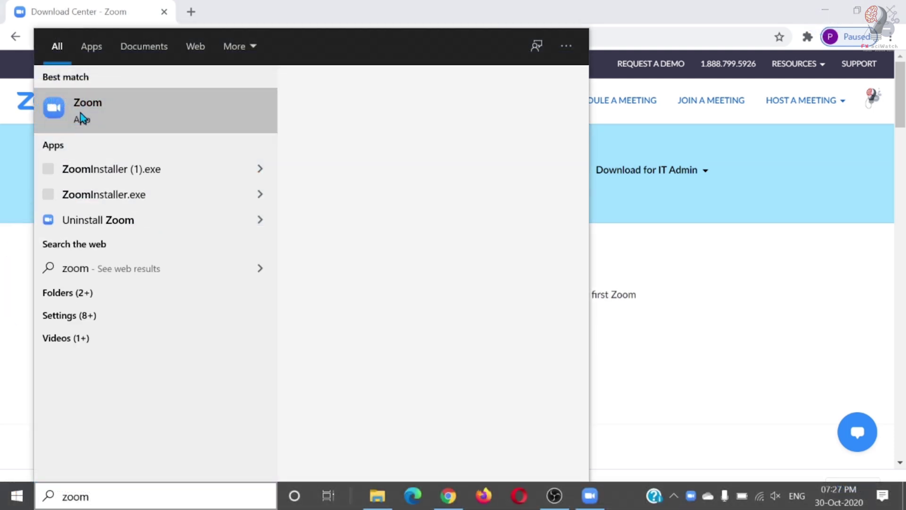
{"action": "left_click", "coordinate": [81, 113]}
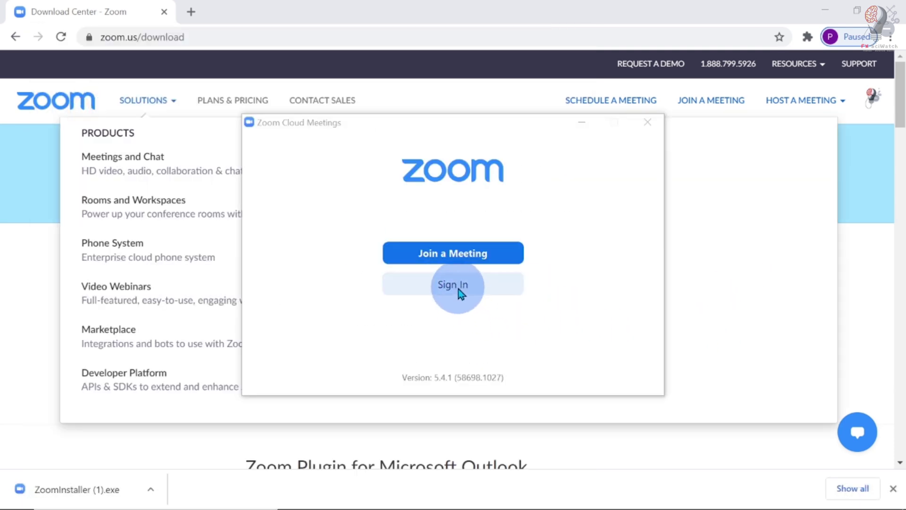
Step: Sign in to Zoom with the account e-mail and password, then maximize the window
{"action": "left_click", "coordinate": [458, 289]}
{"action": "left_click", "coordinate": [328, 219]}
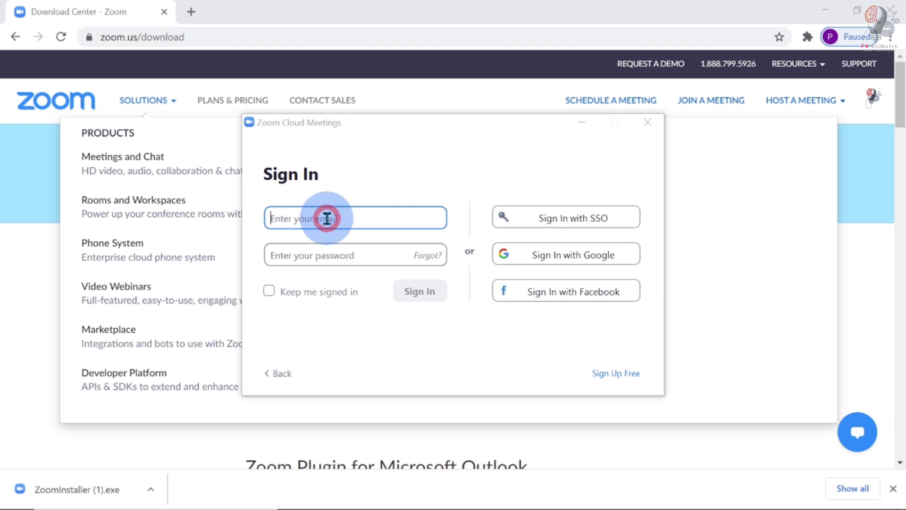
{"action": "left_click", "coordinate": [418, 290]}
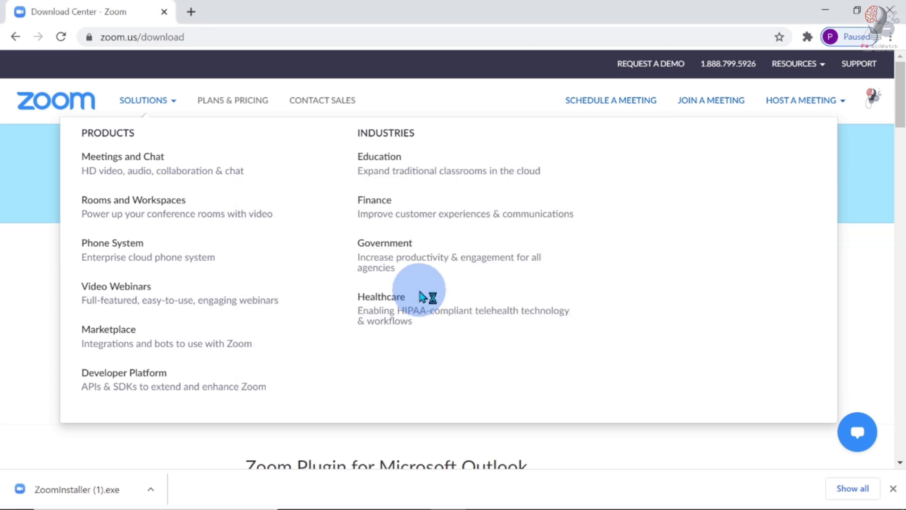
{"action": "left_click", "coordinate": [715, 40]}
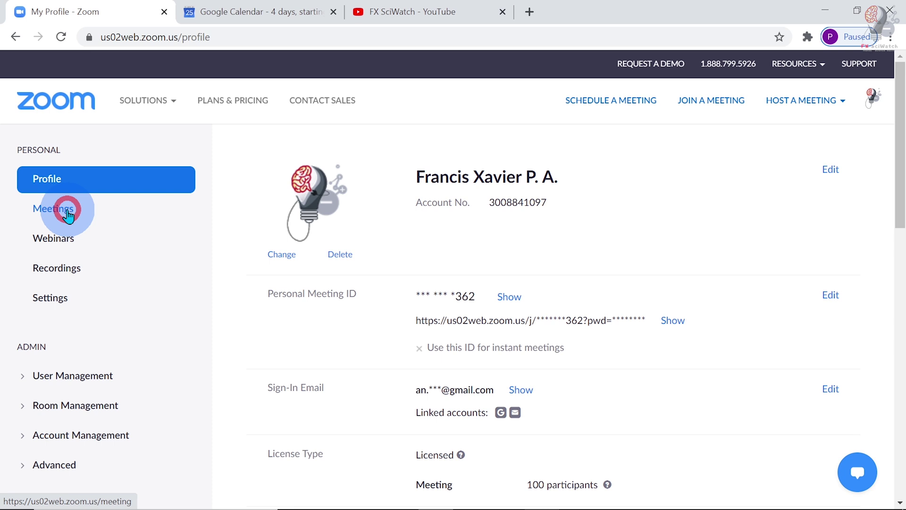
Step: Open Meetings to list today's Physics Webinar, 09:30–10:45 AM, under Upcoming
{"action": "left_click", "coordinate": [68, 215]}
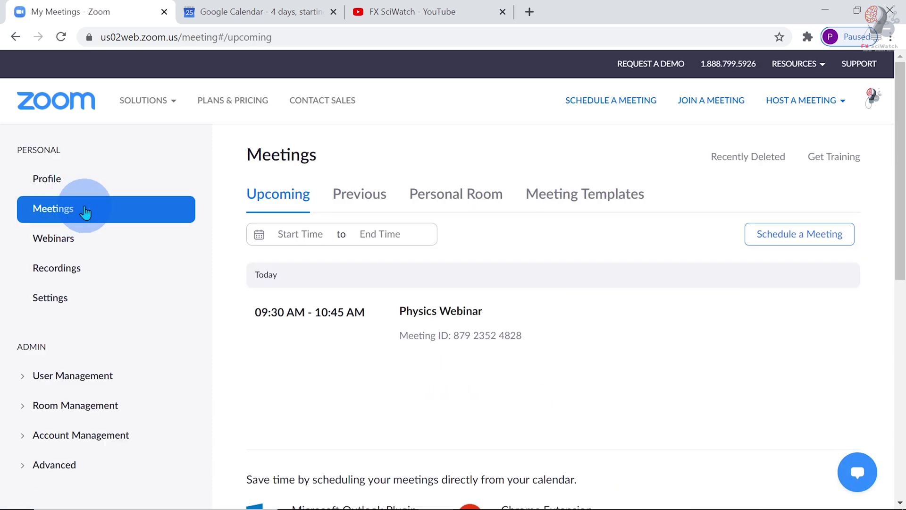
Step: Start the Physics Webinar meeting and let the browser open it in Zoom Meetings
{"action": "mouse_move", "coordinate": [324, 338]}
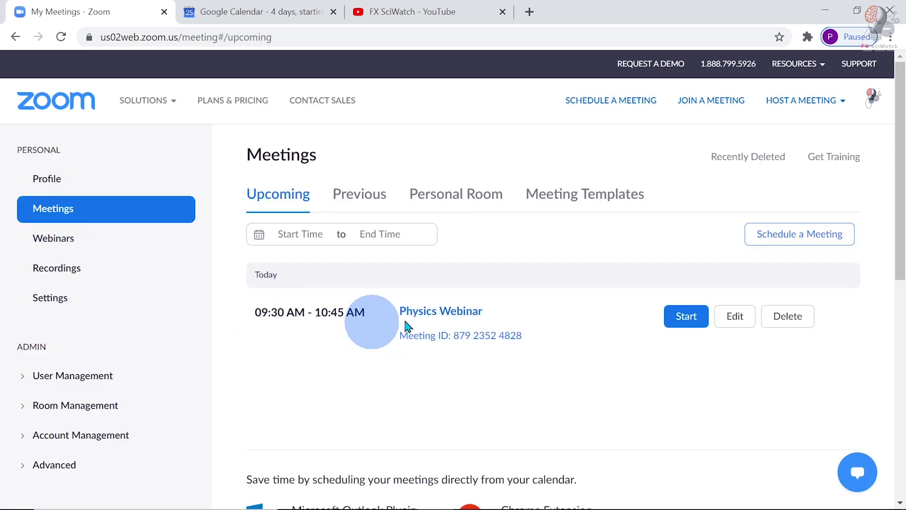
{"action": "left_click", "coordinate": [692, 324]}
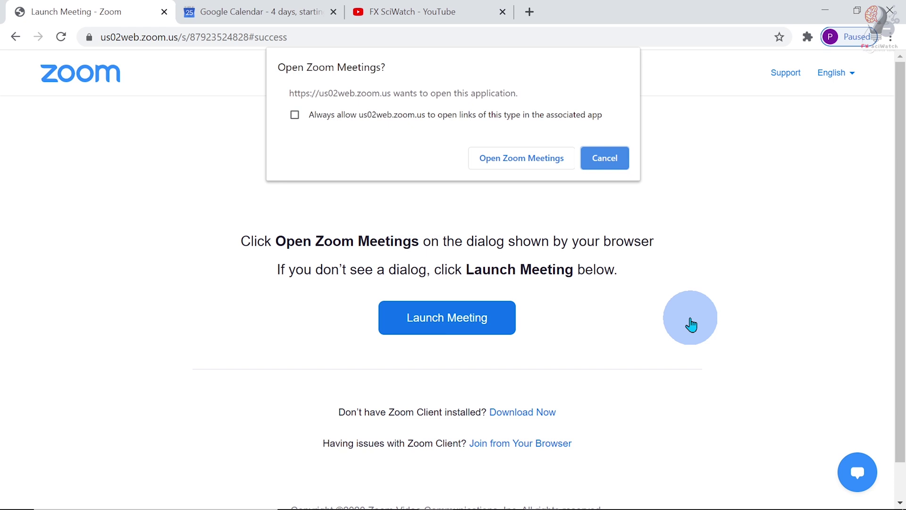
{"action": "left_click", "coordinate": [523, 163]}
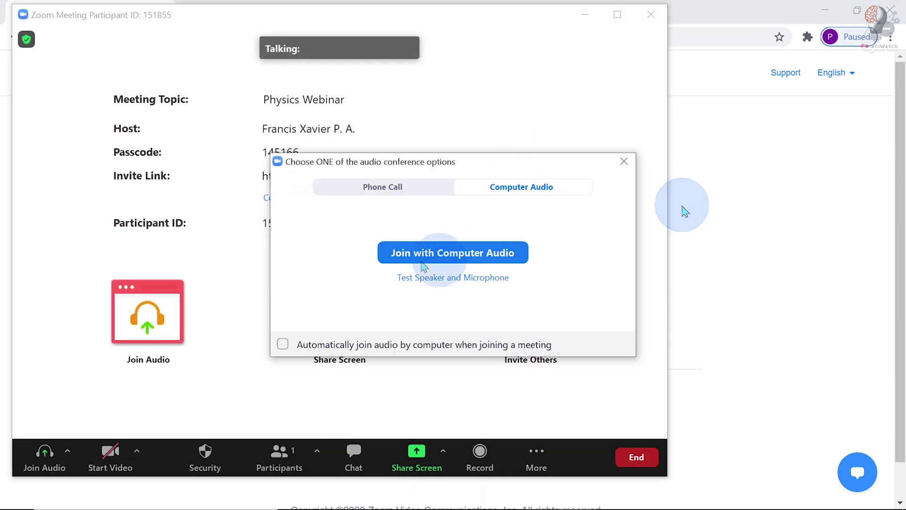
Step: Join with computer audio and choose Live on Custom Live Streaming Service
{"action": "left_click", "coordinate": [430, 259]}
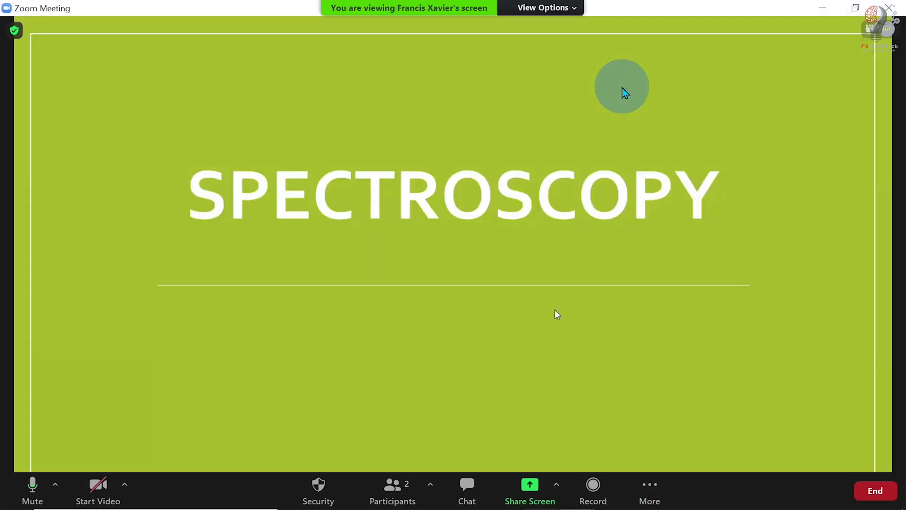
{"action": "left_click", "coordinate": [652, 486]}
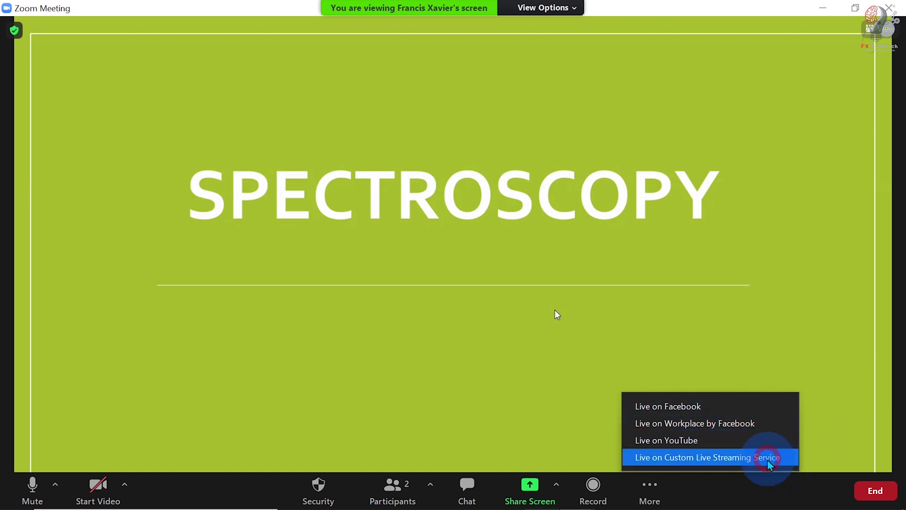
{"action": "left_click", "coordinate": [768, 460]}
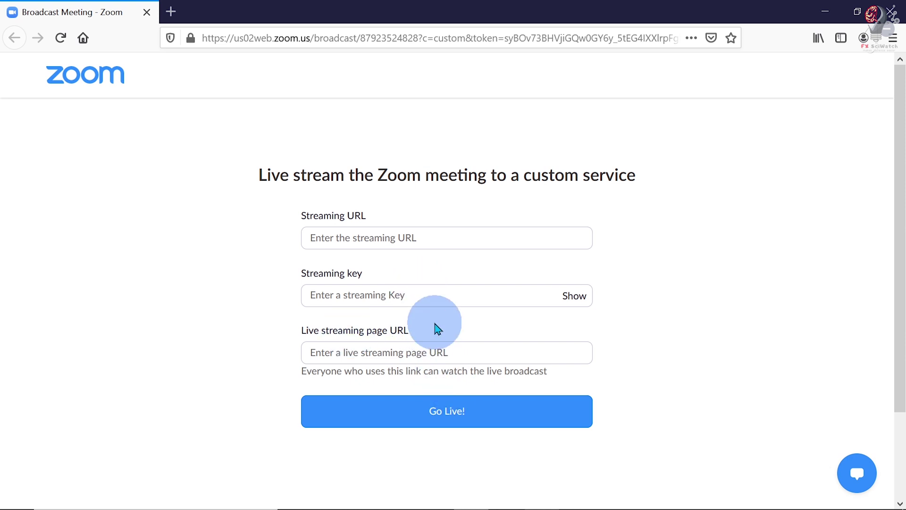
{"action": "mouse_move", "coordinate": [415, 507]}
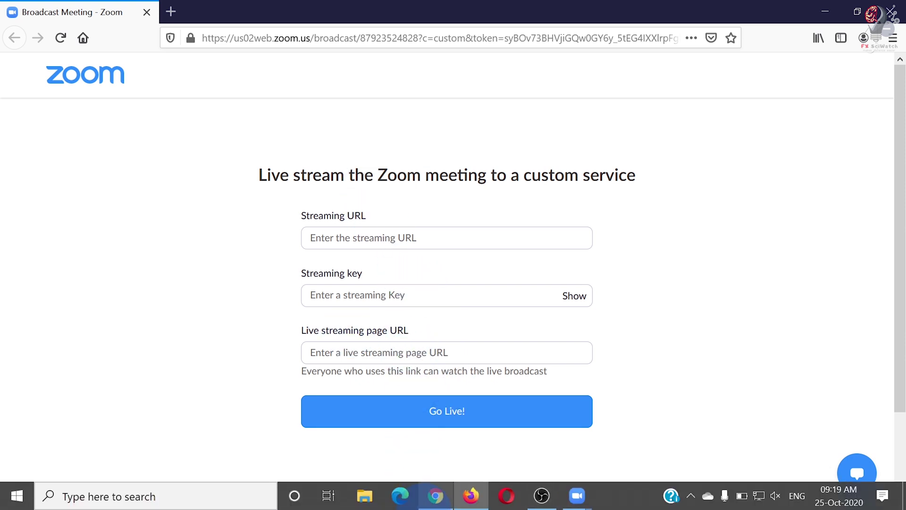
Step: Open YouTube Studio for the FX SciWatch channel in Chrome
{"action": "left_click", "coordinate": [436, 496]}
{"action": "left_click", "coordinate": [397, 12]}
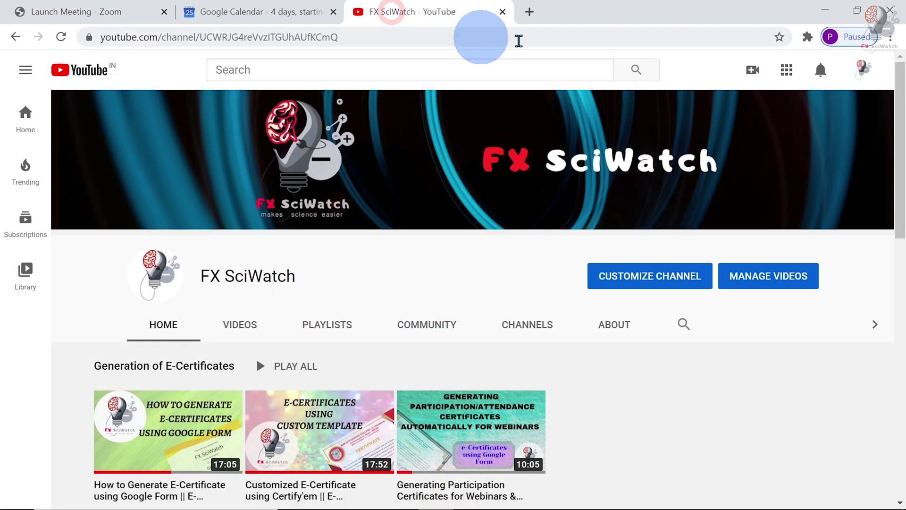
{"action": "left_click", "coordinate": [860, 68]}
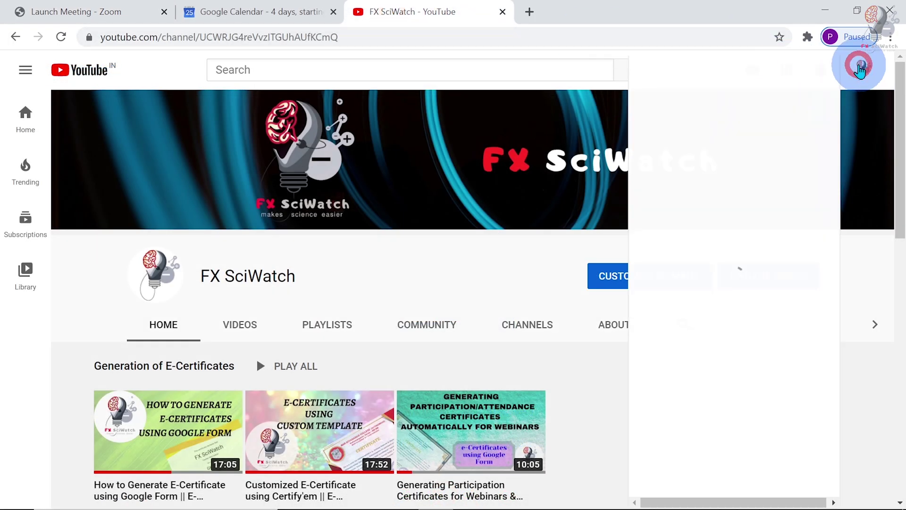
{"action": "left_click", "coordinate": [652, 205]}
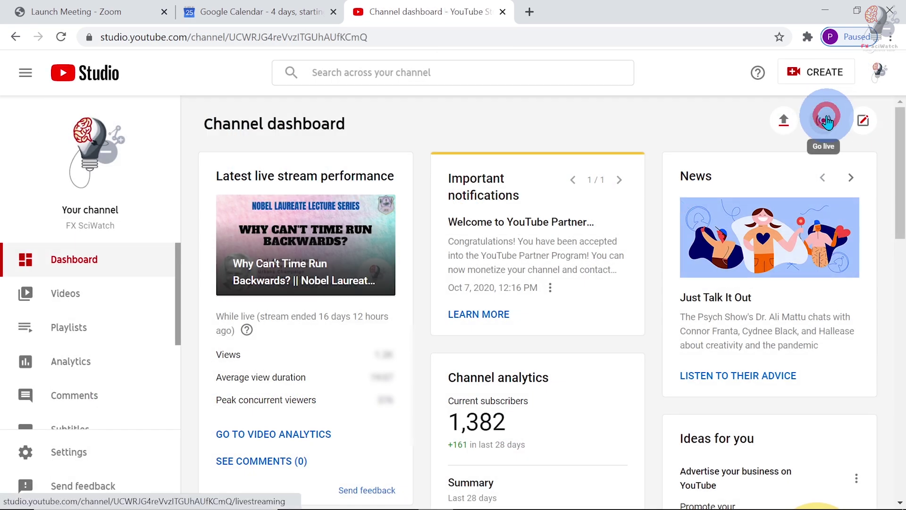
Step: Copy the Physics Webinar stream's shareable link and return to Zoom's page URL field
{"action": "left_click", "coordinate": [827, 122]}
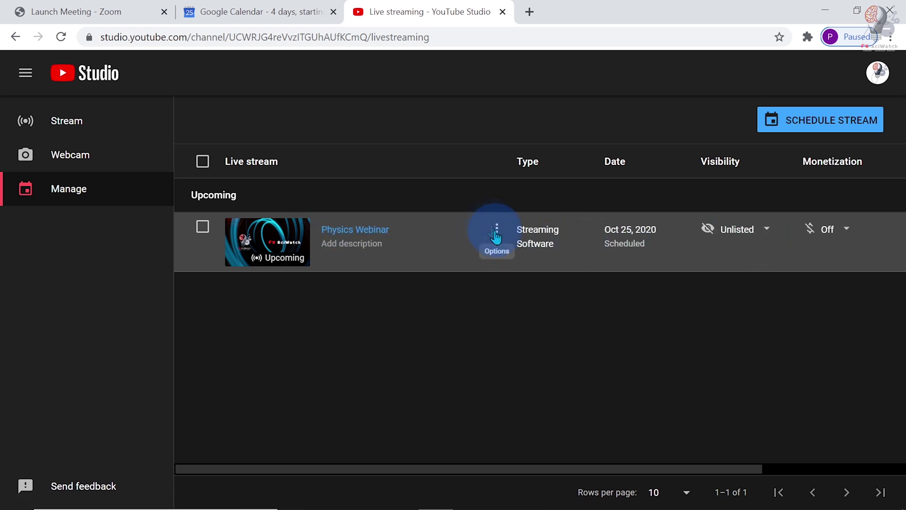
{"action": "left_click", "coordinate": [496, 231]}
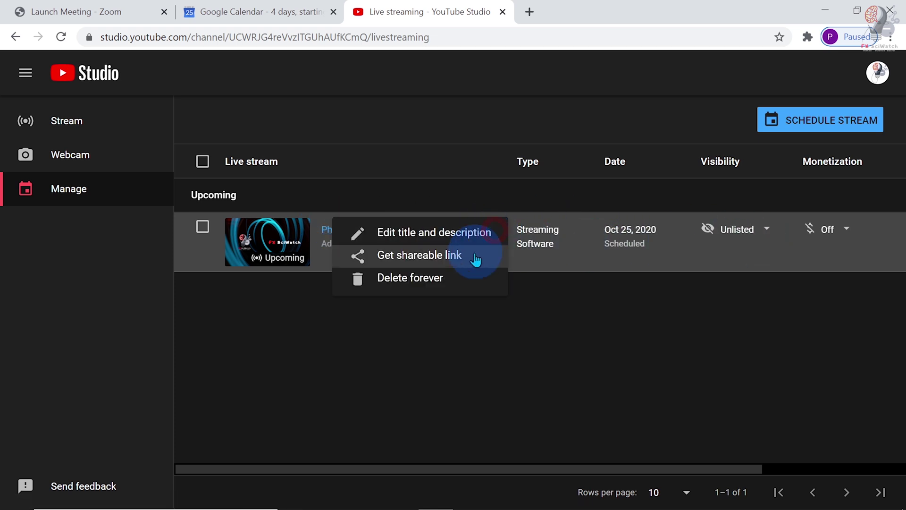
{"action": "left_click", "coordinate": [455, 260]}
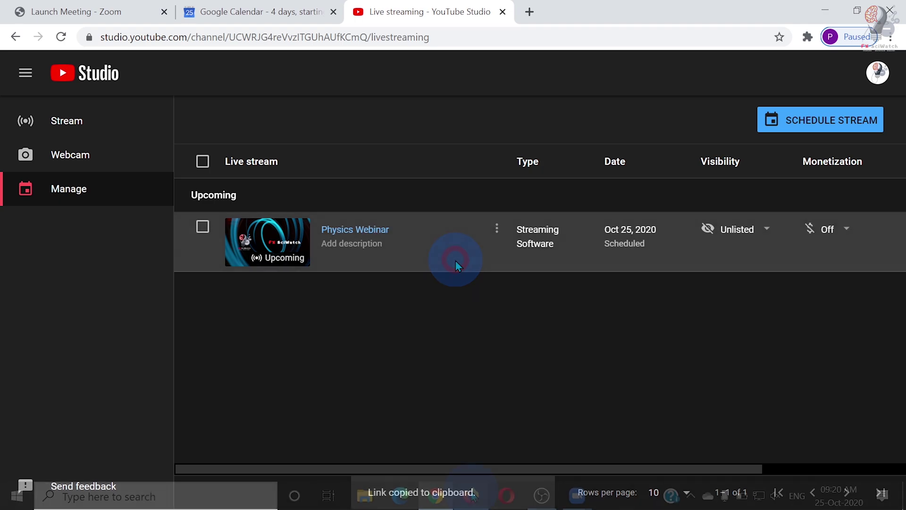
{"action": "key", "text": "alt+Tab"}
{"action": "left_click", "coordinate": [420, 345]}
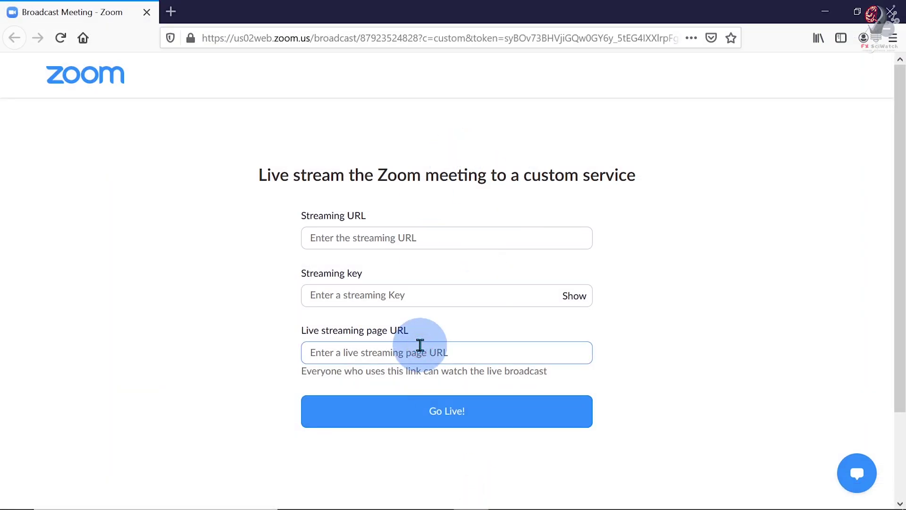
Step: Paste the youtu.be link as the page URL and copy the Physics Webinar stream key
{"action": "right_click", "coordinate": [420, 349]}
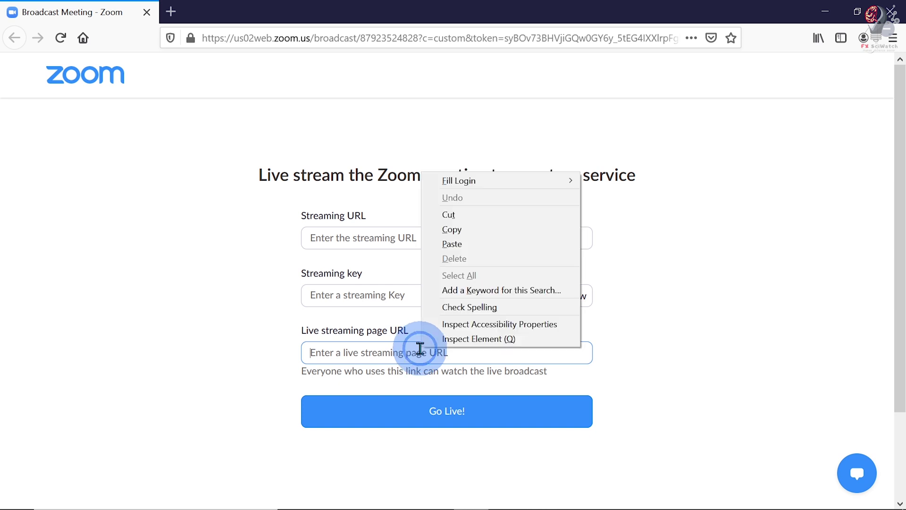
{"action": "left_click", "coordinate": [468, 244]}
{"action": "left_click", "coordinate": [434, 496]}
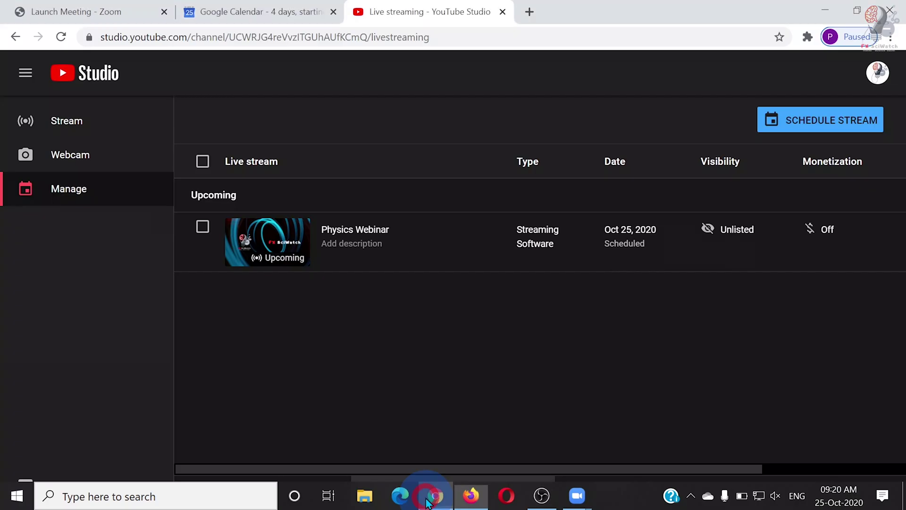
{"action": "left_click", "coordinate": [381, 229]}
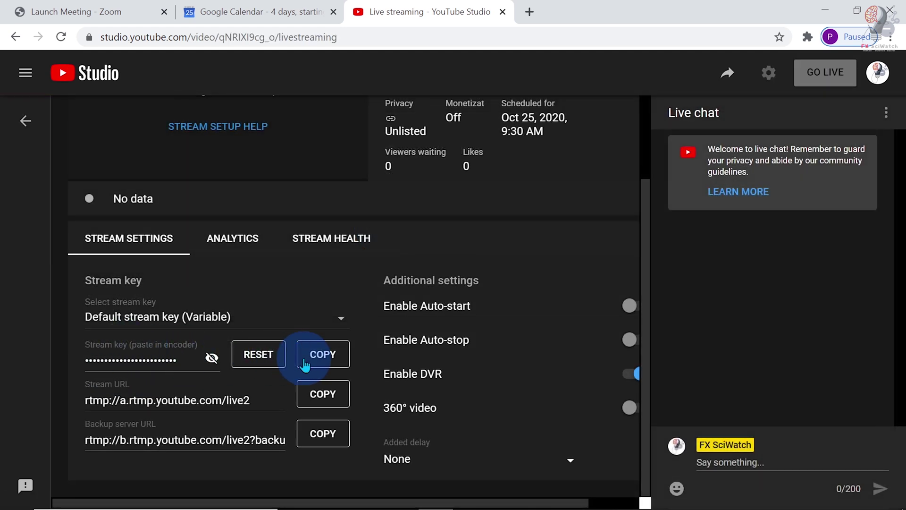
{"action": "left_click", "coordinate": [317, 363]}
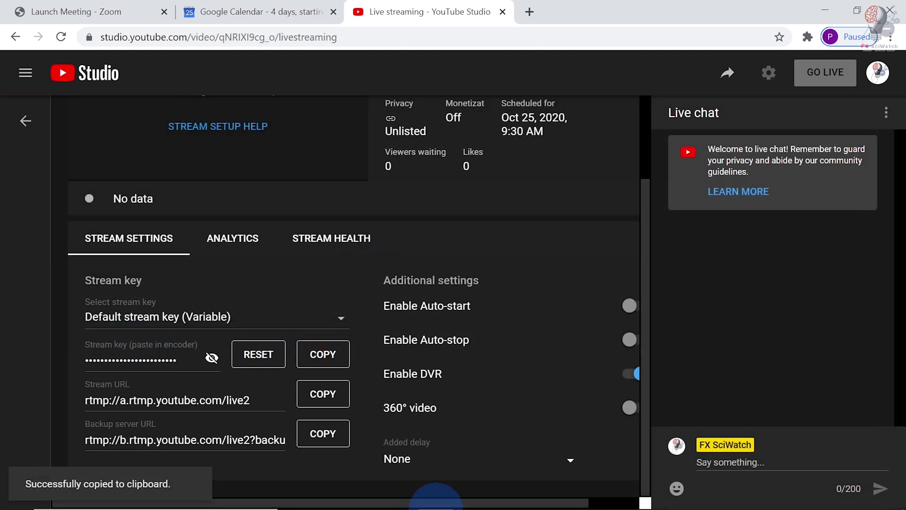
{"action": "mouse_move", "coordinate": [434, 495]}
{"action": "left_click", "coordinate": [471, 501]}
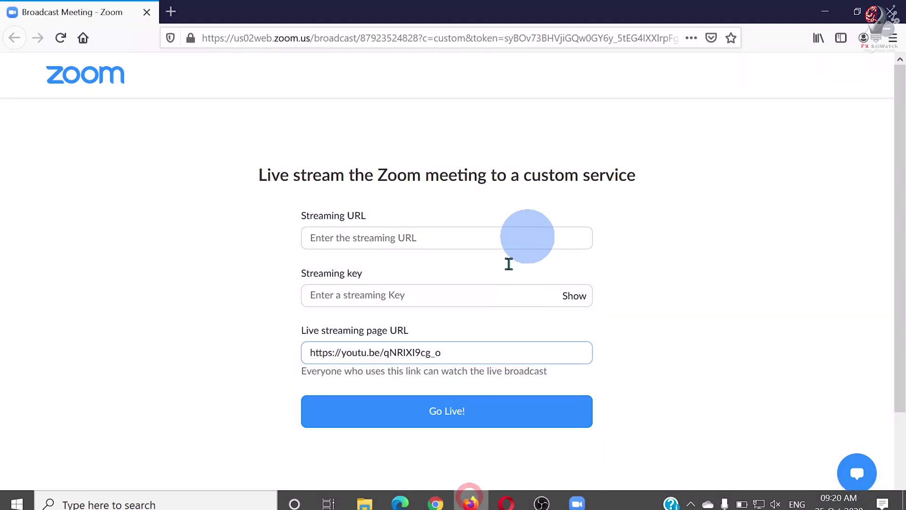
Step: Fill in the stream key and the rtmp stream URL copied from YouTube Studio
{"action": "right_click", "coordinate": [402, 300]}
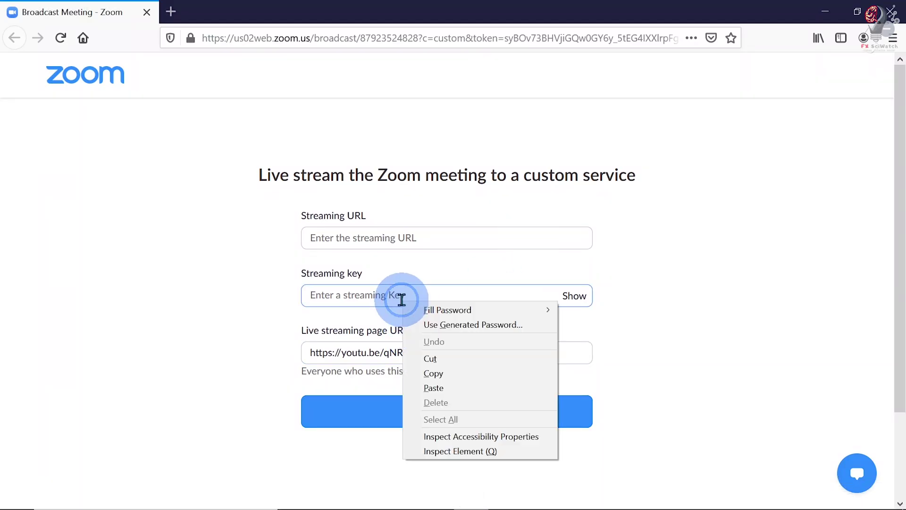
{"action": "left_click", "coordinate": [434, 388]}
{"action": "mouse_move", "coordinate": [383, 496]}
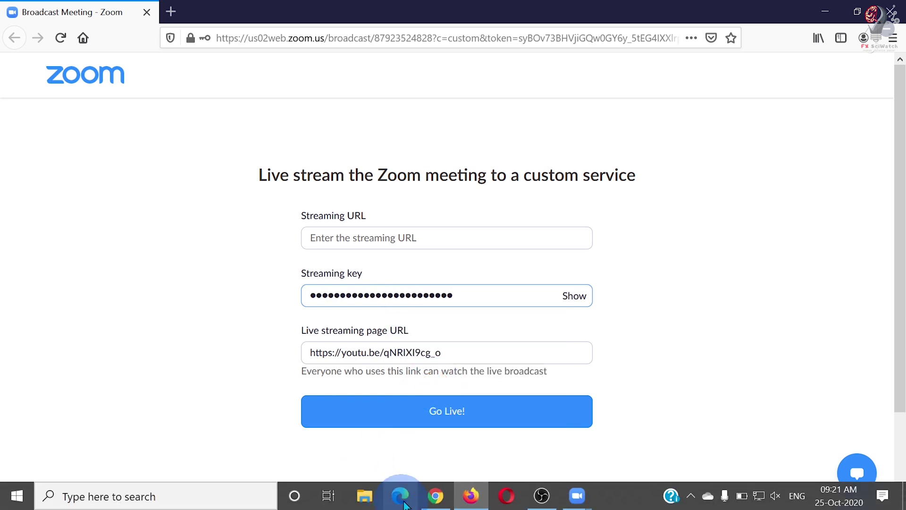
{"action": "left_click", "coordinate": [435, 495]}
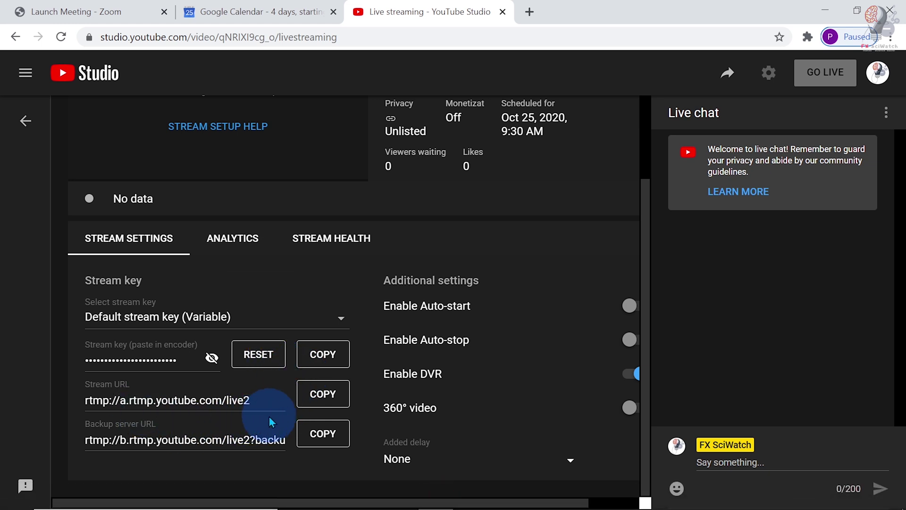
{"action": "left_click", "coordinate": [331, 400]}
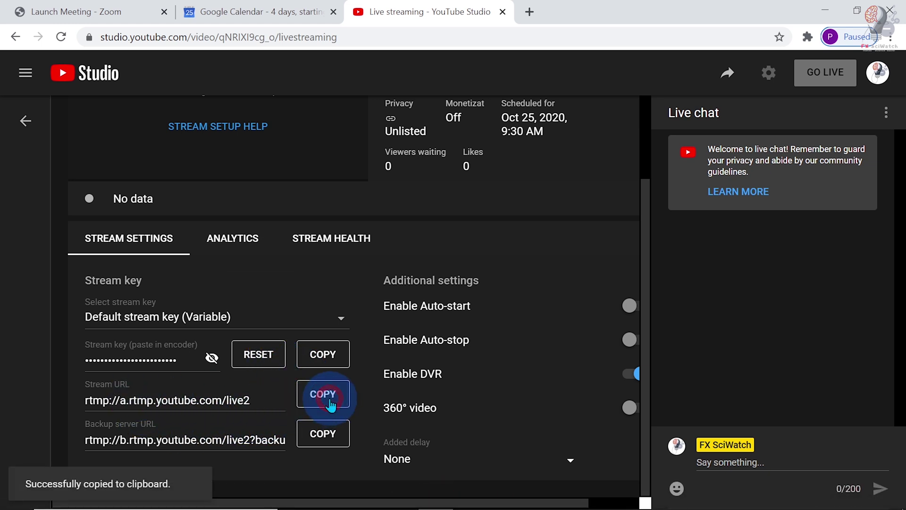
{"action": "left_click", "coordinate": [472, 496]}
{"action": "left_click", "coordinate": [423, 240]}
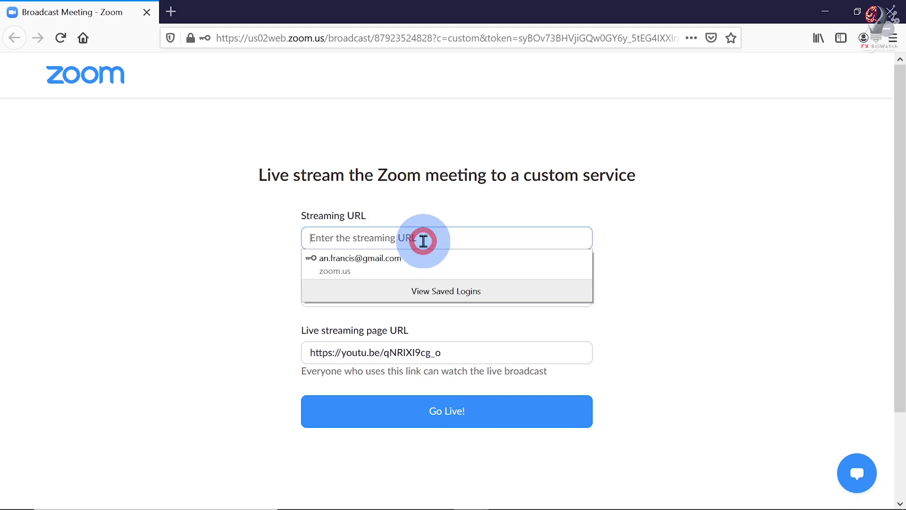
{"action": "right_click", "coordinate": [423, 241]}
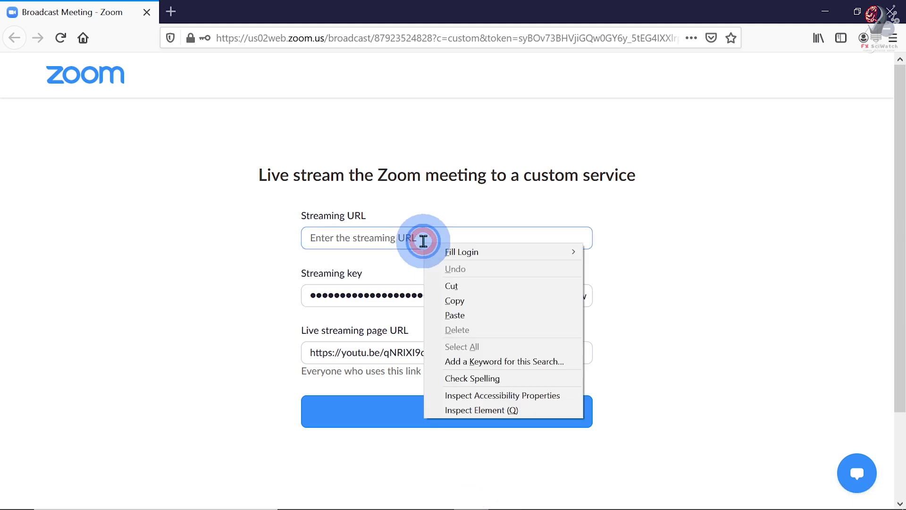
{"action": "left_click", "coordinate": [466, 316]}
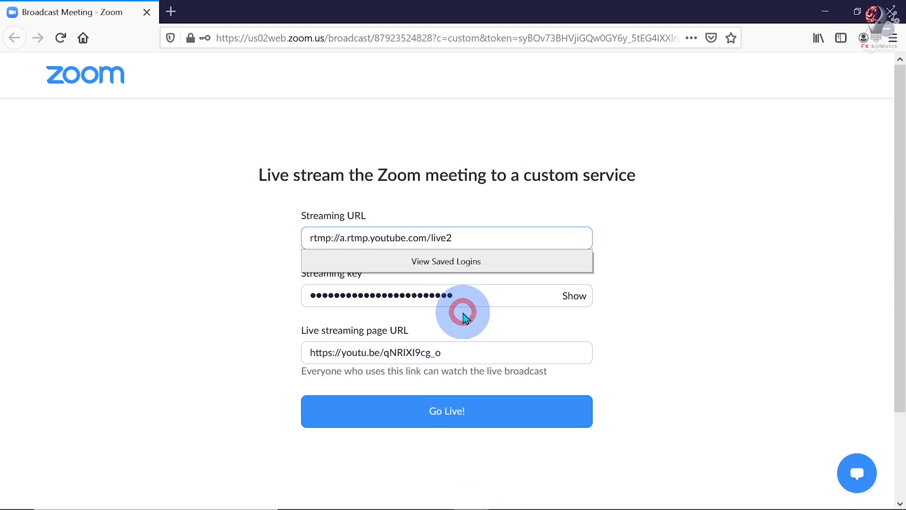
Step: Submit the custom streaming form with Go Live! and return to YouTube Studio
{"action": "left_click", "coordinate": [463, 425]}
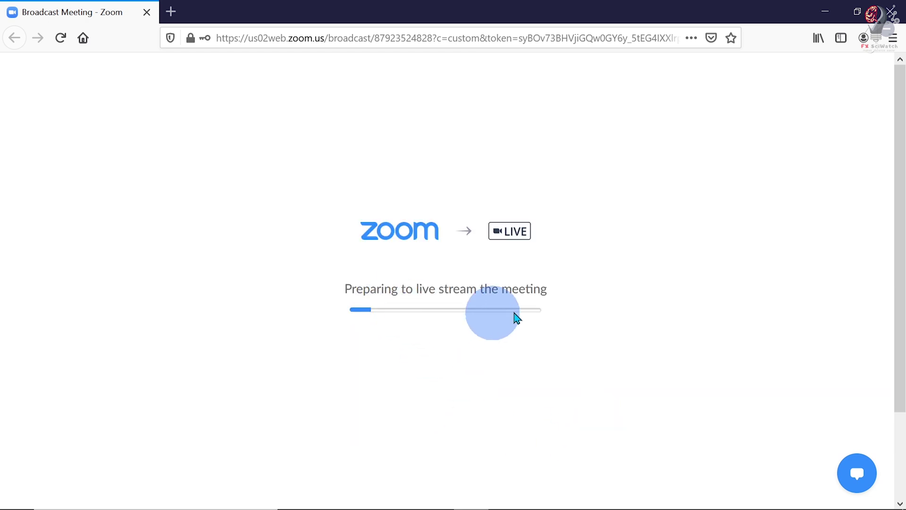
{"action": "mouse_move", "coordinate": [444, 507]}
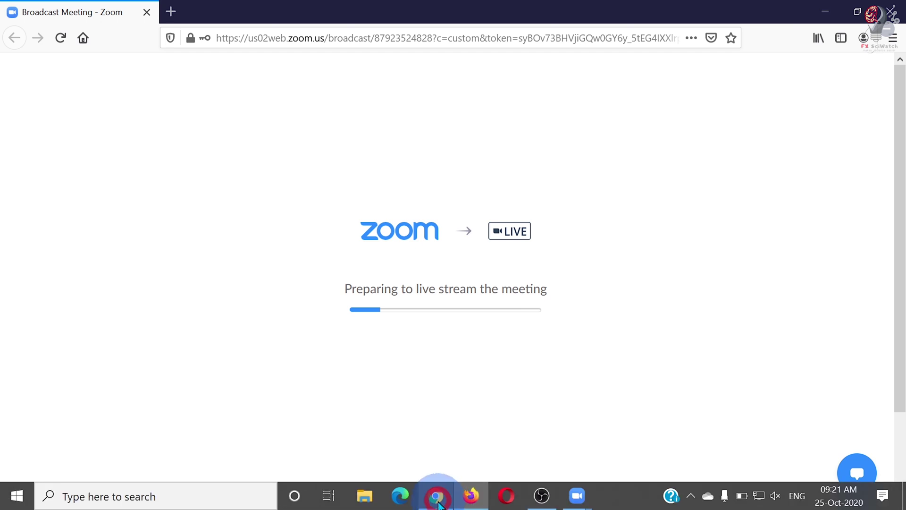
{"action": "left_click", "coordinate": [439, 503]}
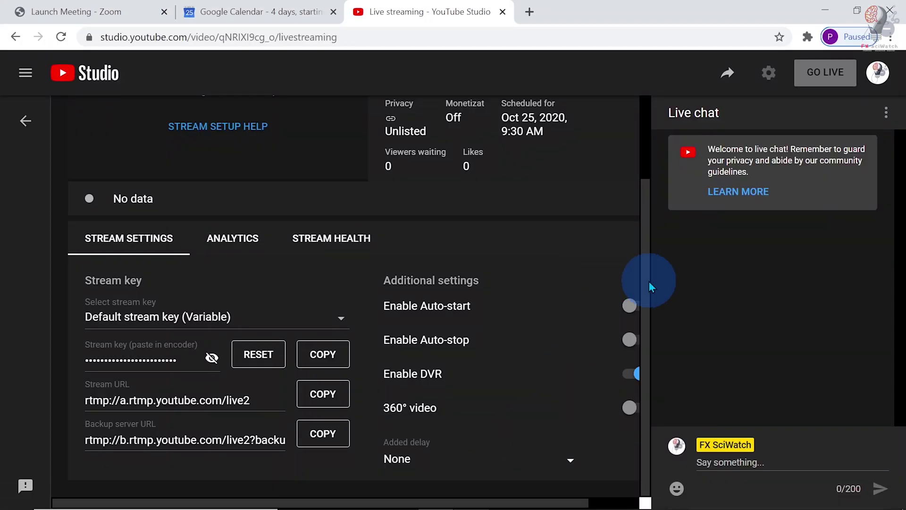
Step: Scroll up to the stream preview and take the Physics Webinar broadcast live
{"action": "mouse_move", "coordinate": [650, 281]}
{"action": "left_mouse_down"}
{"action": "mouse_move", "coordinate": [641, 222]}
{"action": "mouse_move", "coordinate": [654, 180]}
{"action": "left_mouse_up"}
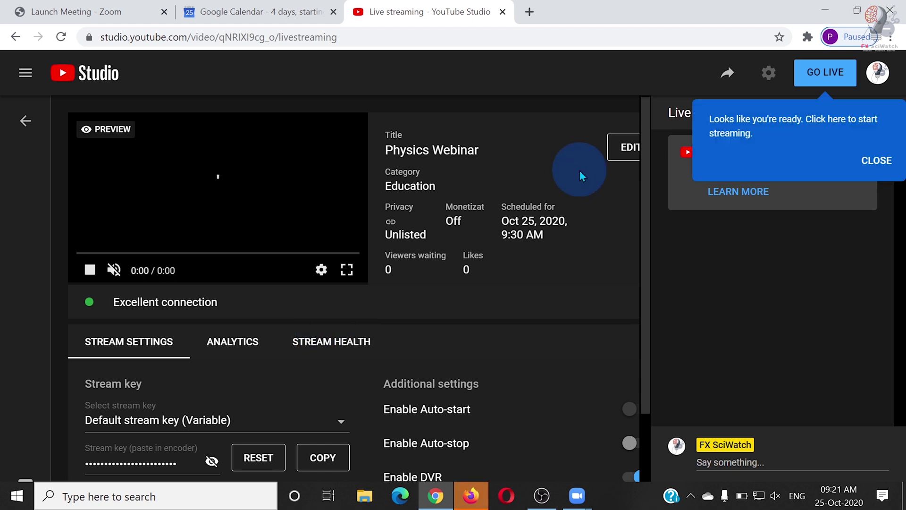
{"action": "left_click", "coordinate": [834, 75]}
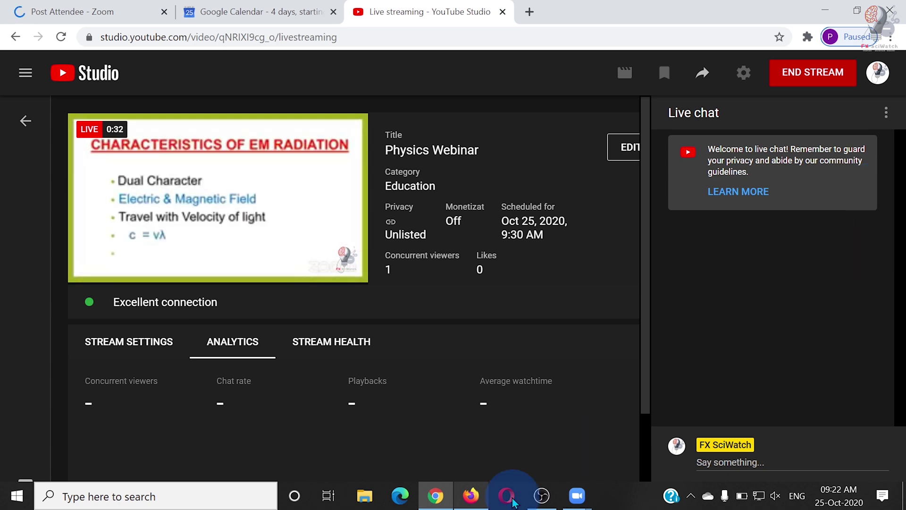
Step: View the live Physics Webinar as a viewer, then request END STREAM in Studio
{"action": "left_click", "coordinate": [471, 496]}
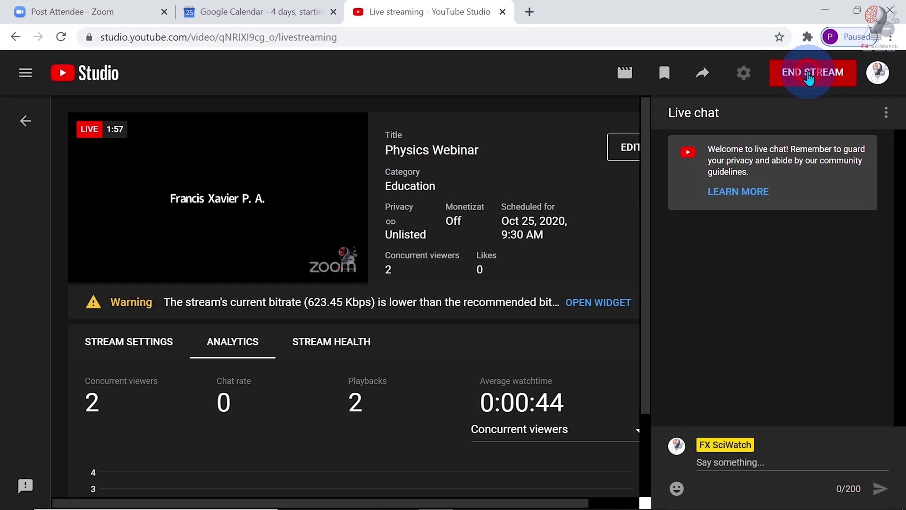
{"action": "left_click", "coordinate": [808, 78]}
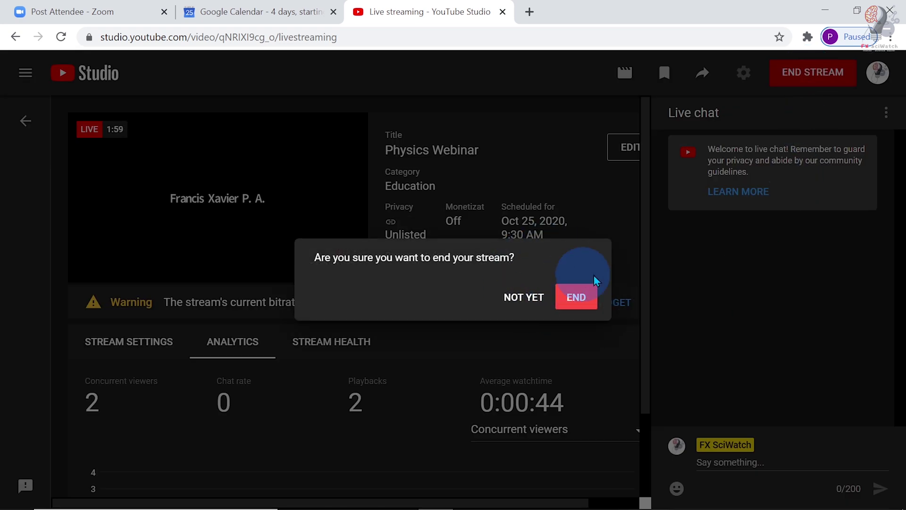